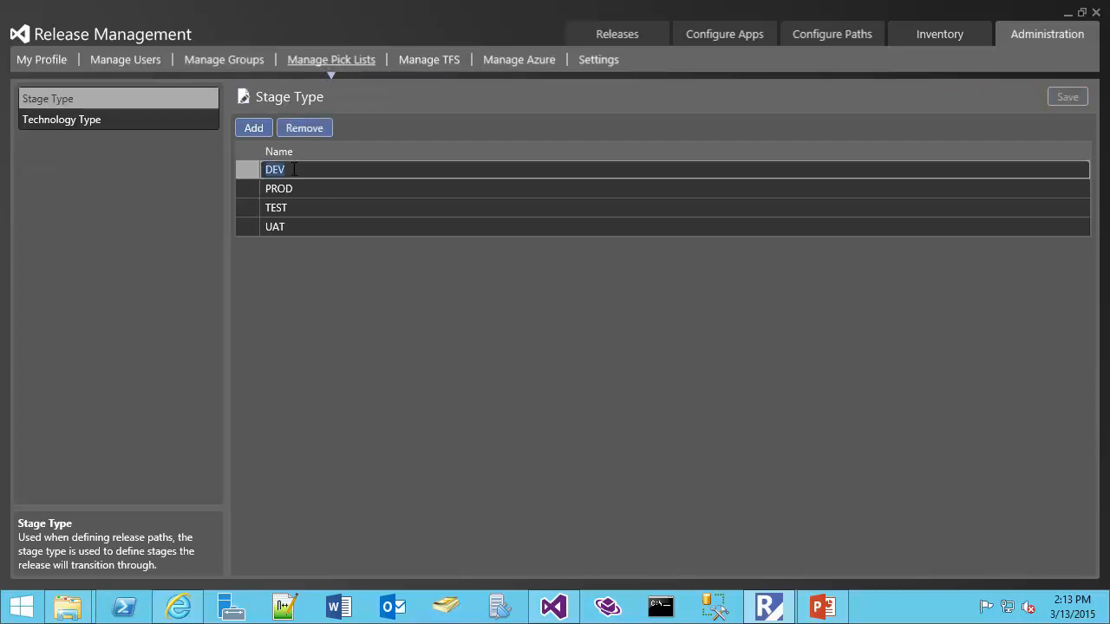
Review the DEV stage type's Web, Winform and WPF technology types, then list the users.
left_click(283, 170)
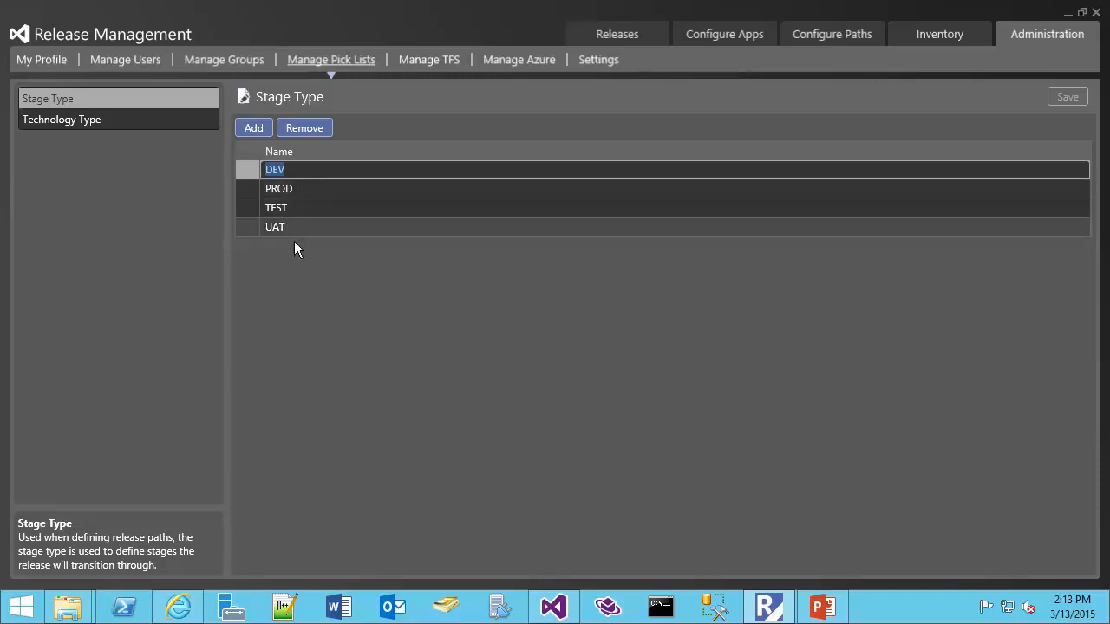
left_click(77, 124)
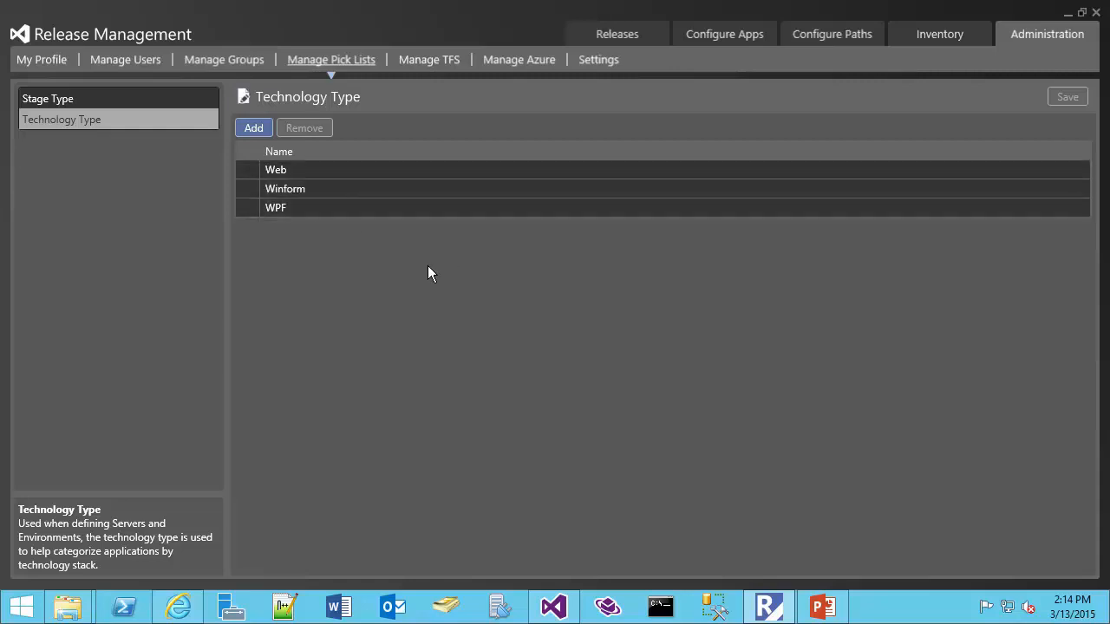
left_click(141, 59)
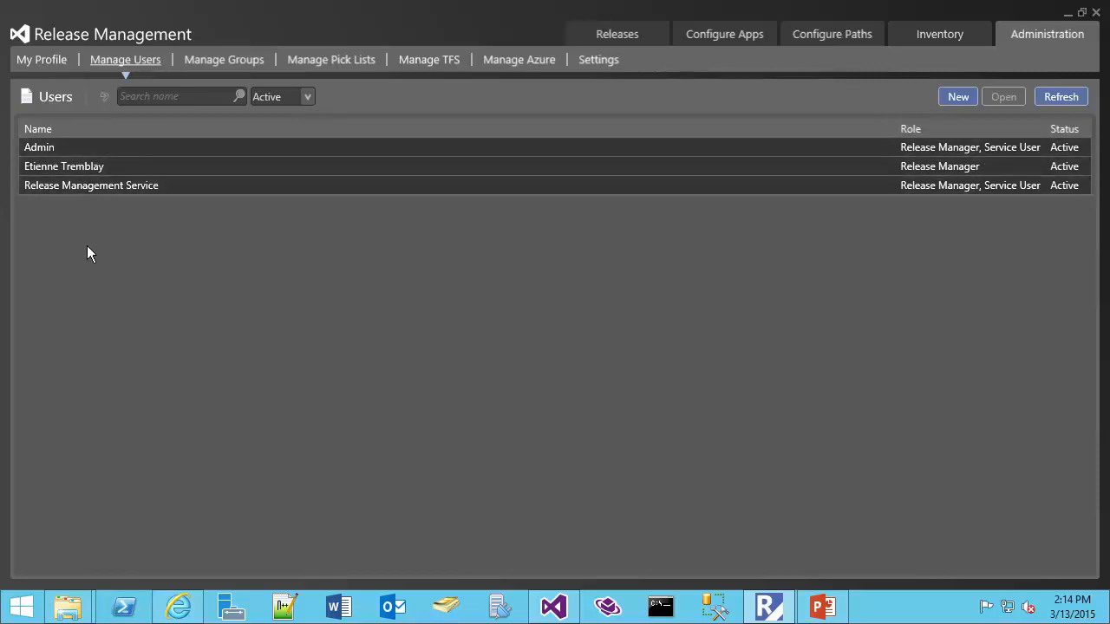
Inspect the second user's details, highlighting the Windows account and e-mail, then list the groups.
double_click(90, 166)
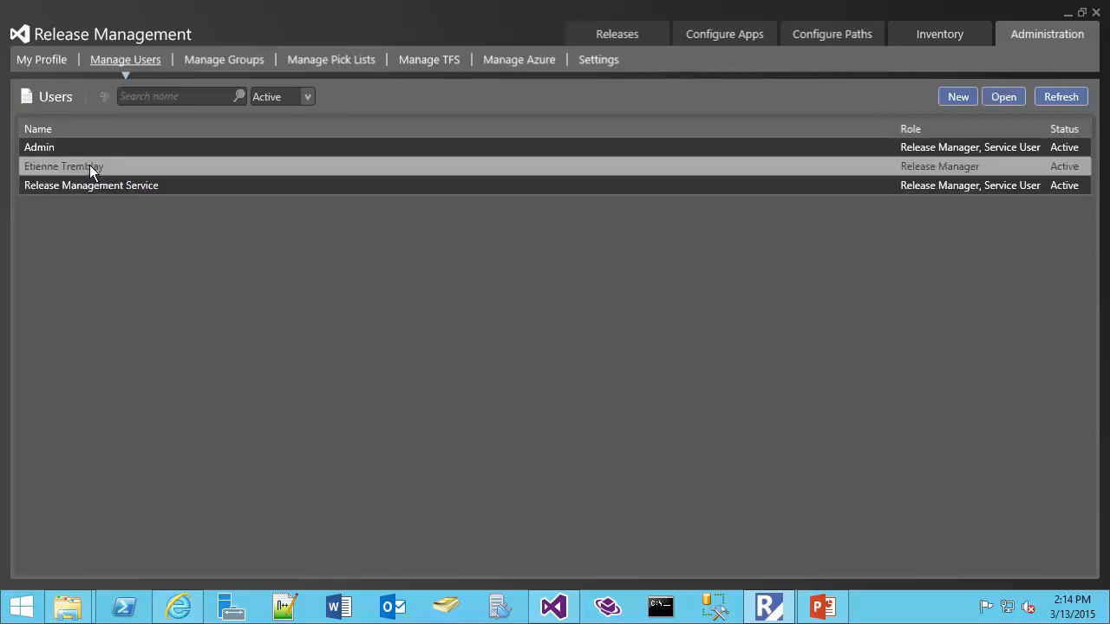
left_click_drag(257, 186, 120, 185)
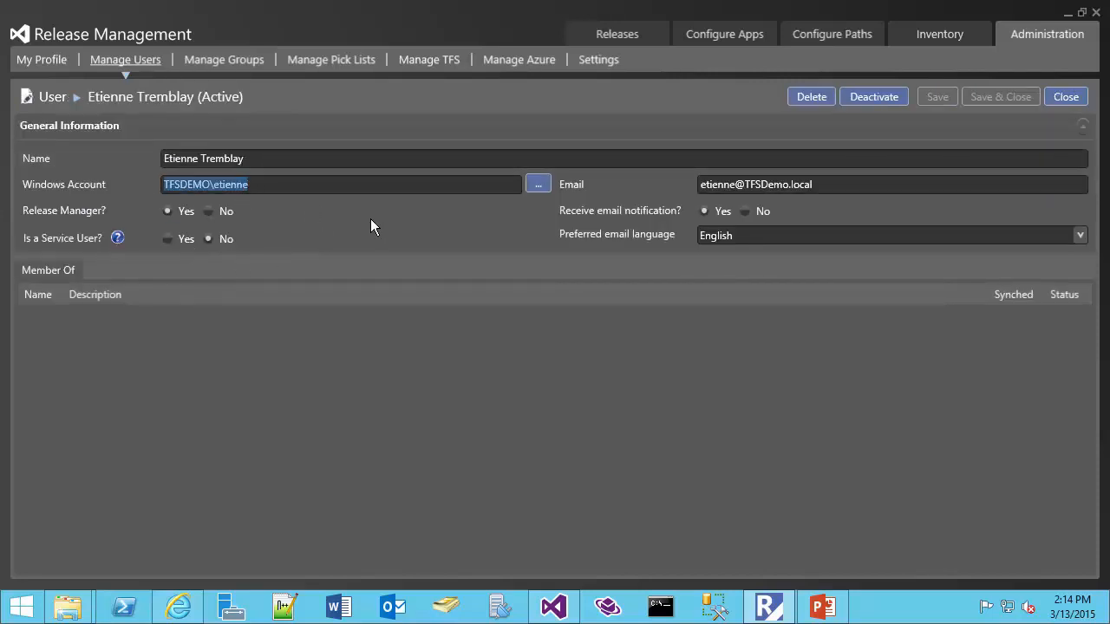
left_click_drag(821, 185, 667, 187)
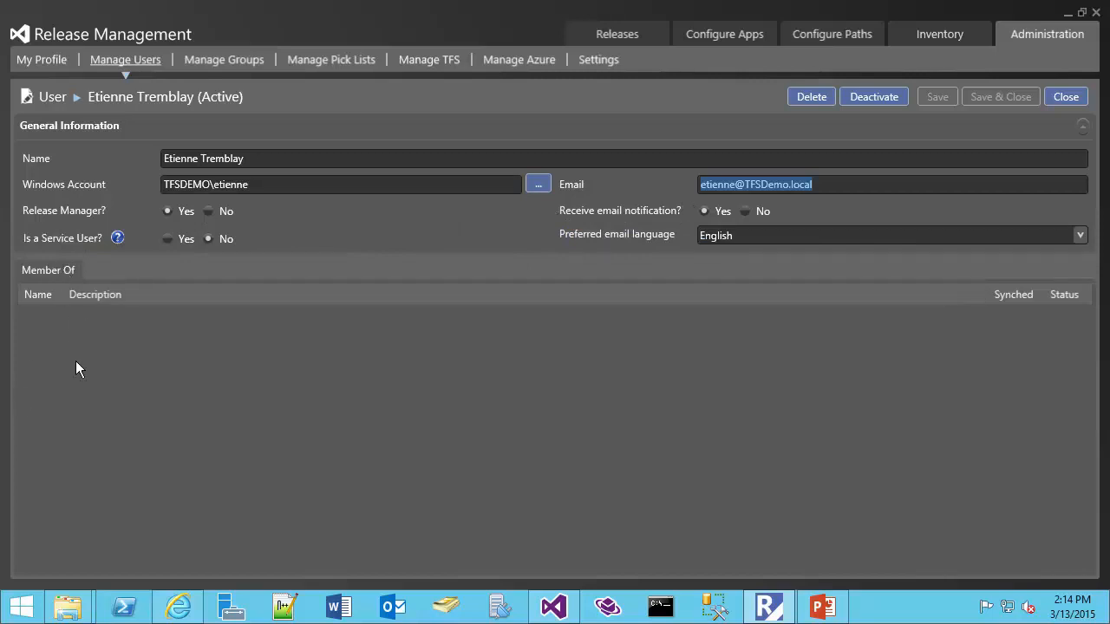
left_click(218, 59)
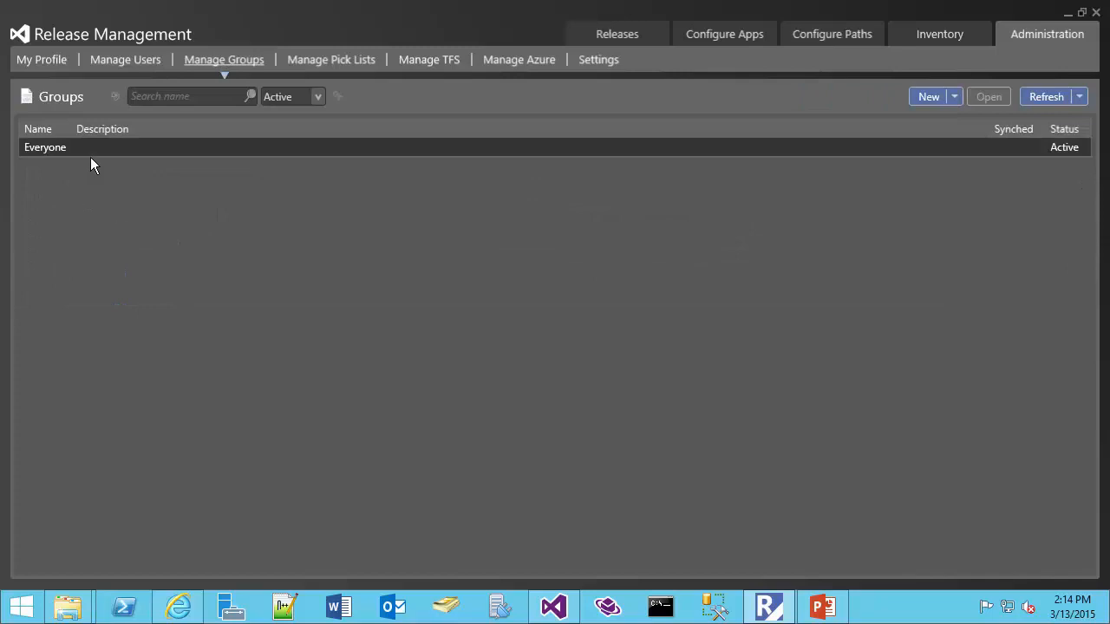
Select the Everyone group and check the New From AD/TFS option without creating a group.
left_click(90, 155)
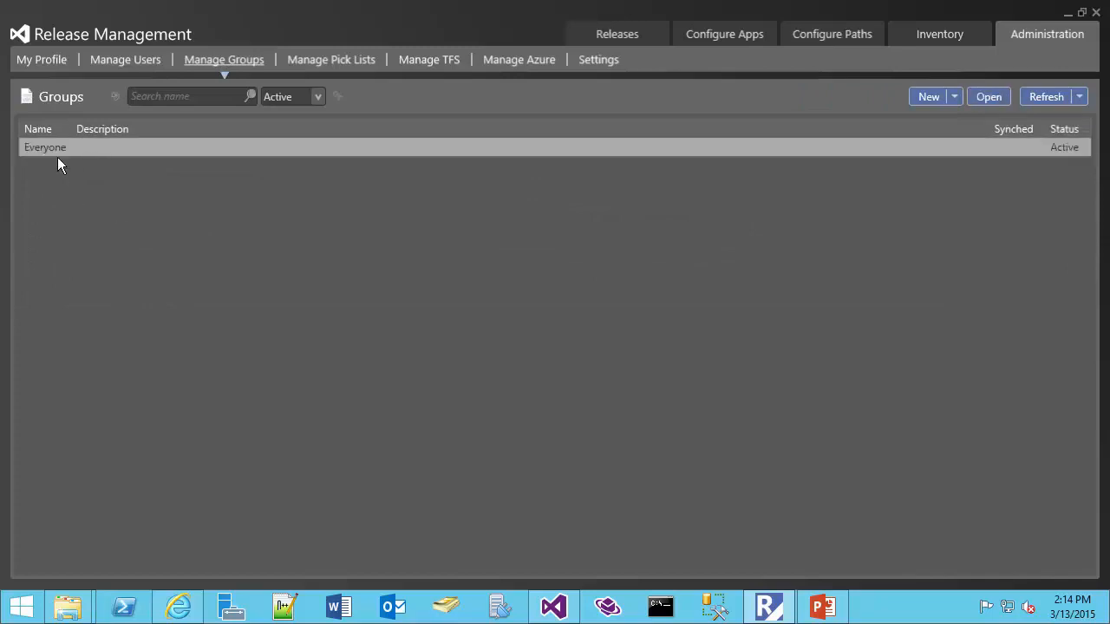
left_click(954, 95)
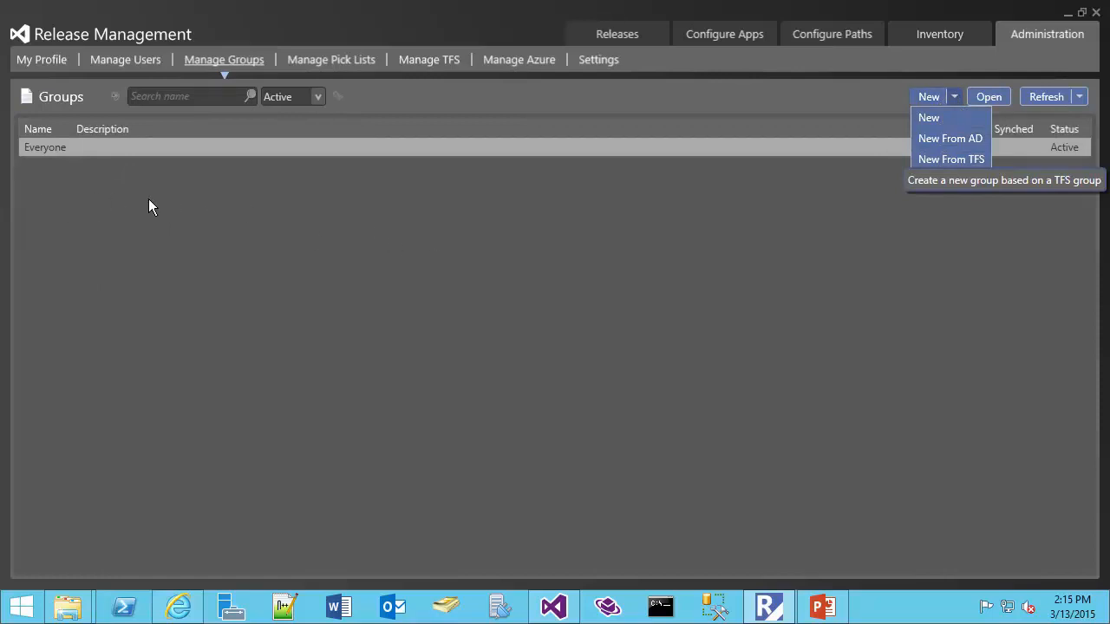
left_click(340, 198)
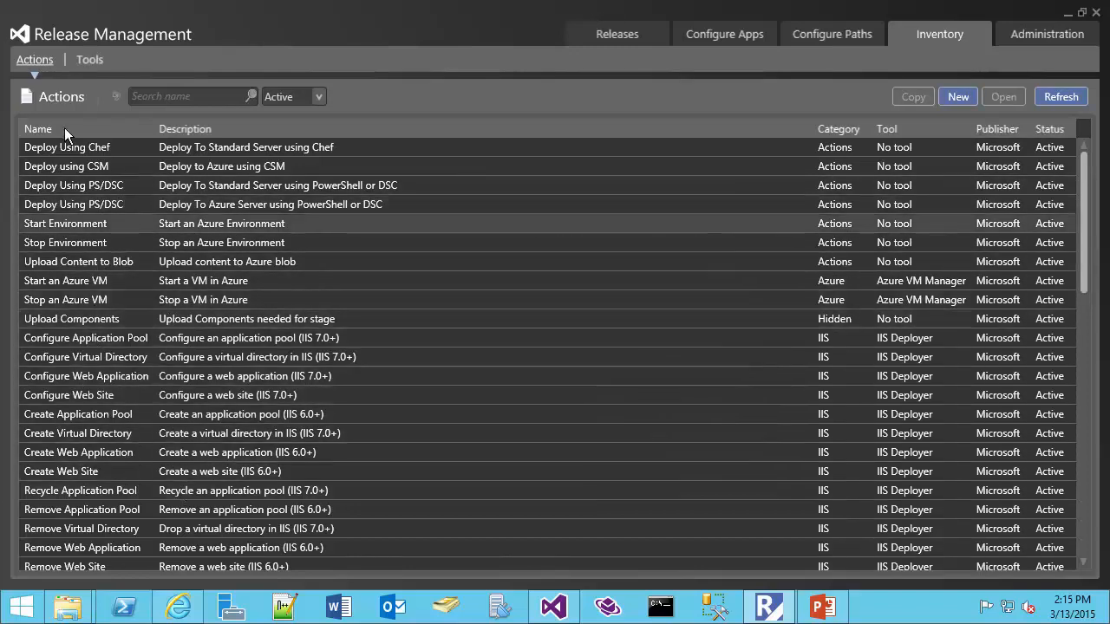
Show the Inventory deployment tools, then switch to the Configure Paths release paths.
left_click(87, 61)
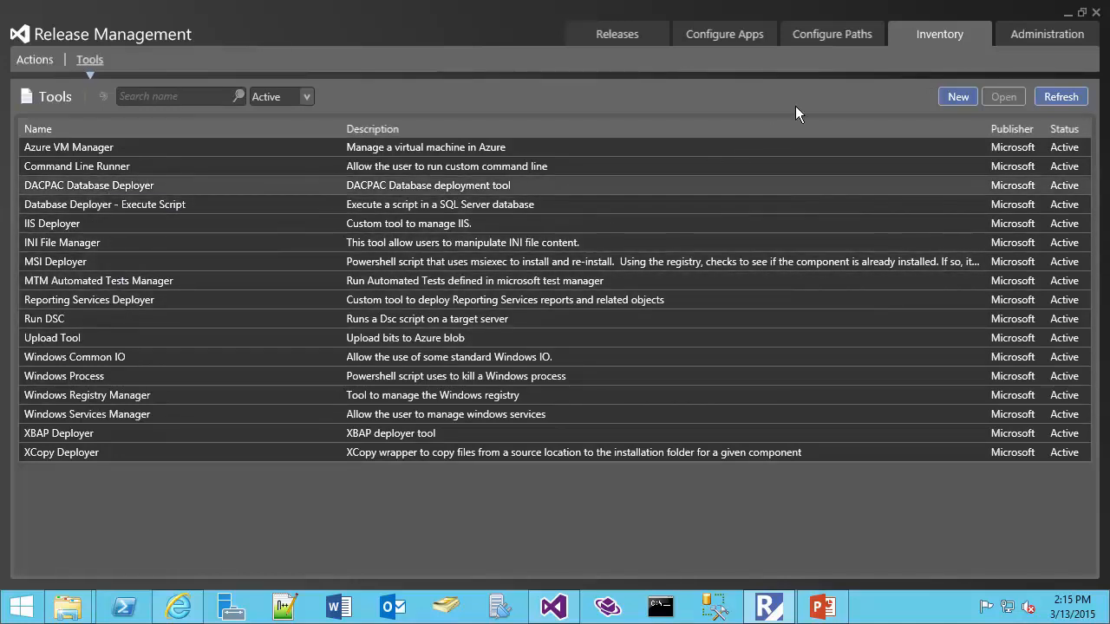
left_click(816, 34)
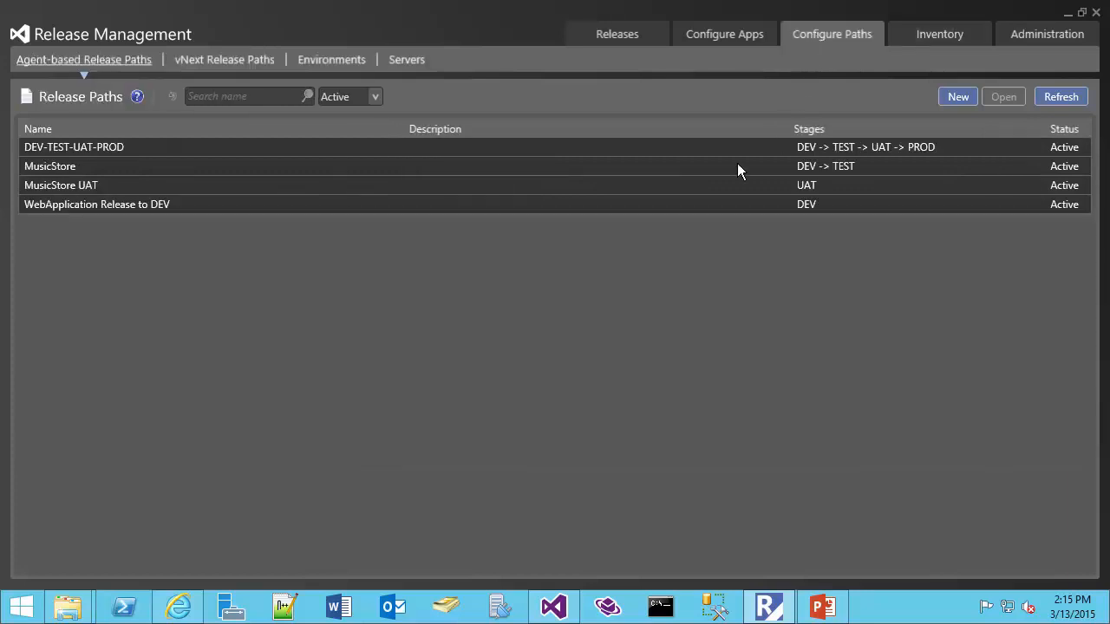
Show the servers list and compare the TFS2013s and tfs2013s servers.
left_click(409, 60)
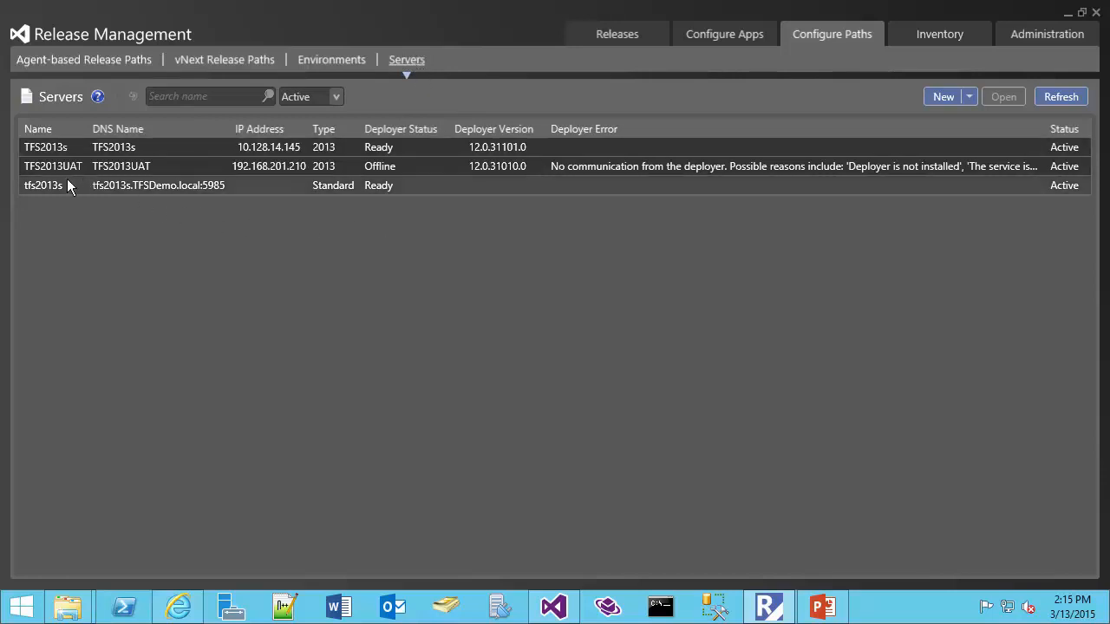
left_click(57, 147)
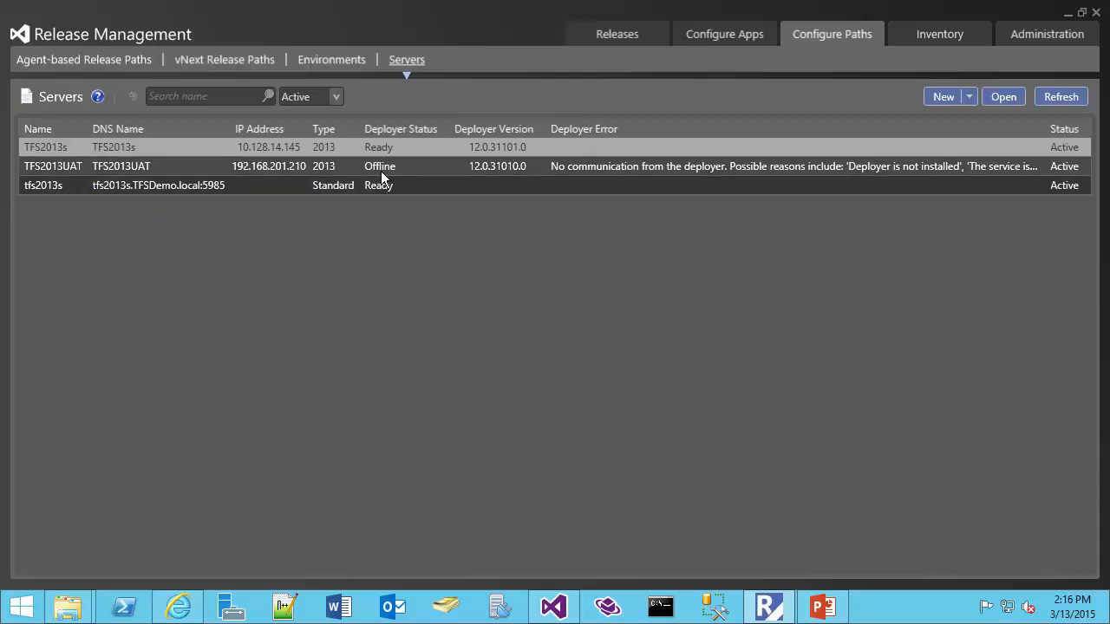
left_click(101, 184)
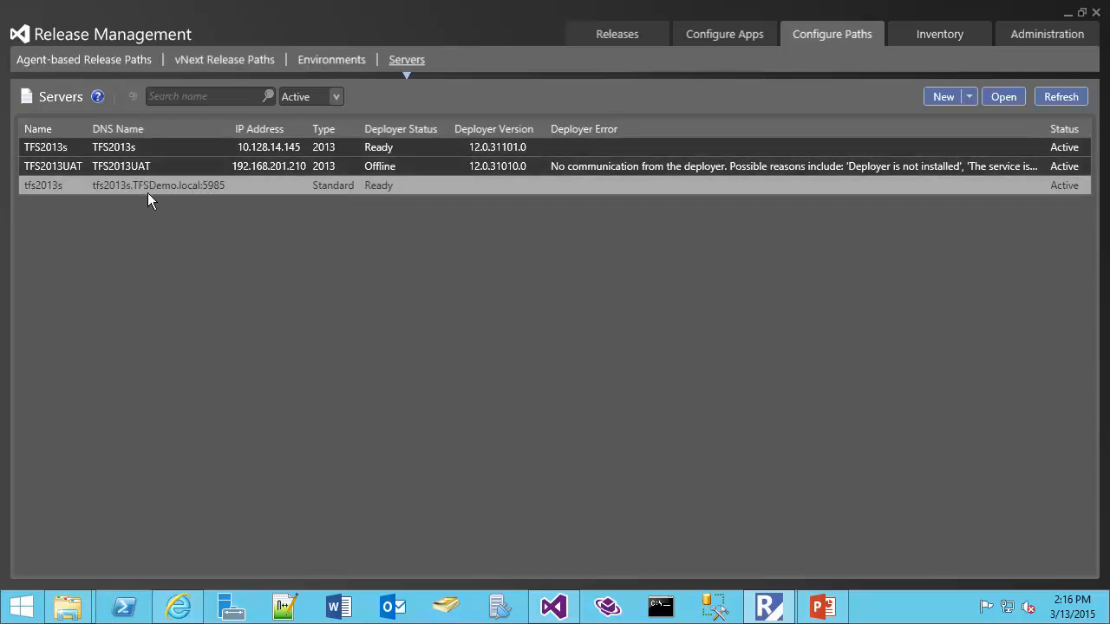
left_click(77, 148)
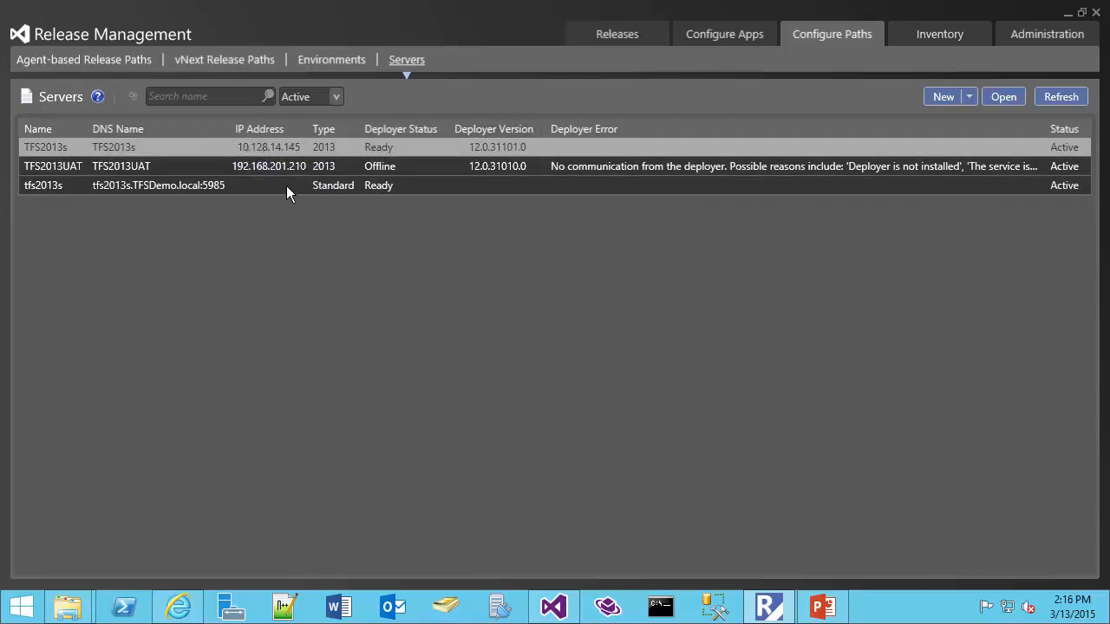
Show the environments list and compare the DEV and DEV-vNext environments.
left_click(322, 61)
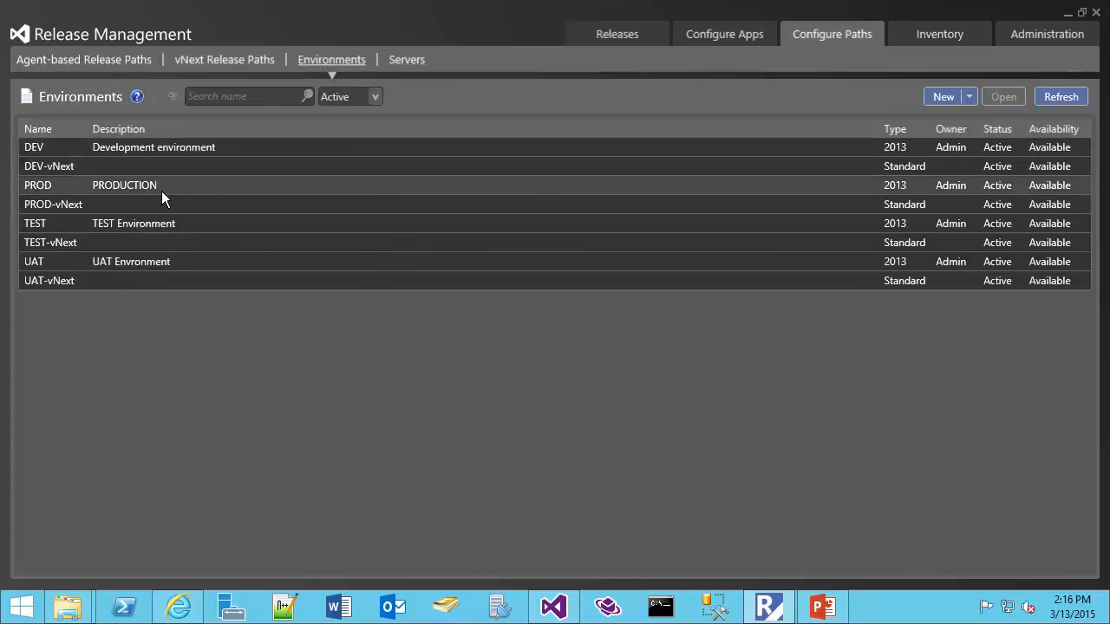
left_click(76, 147)
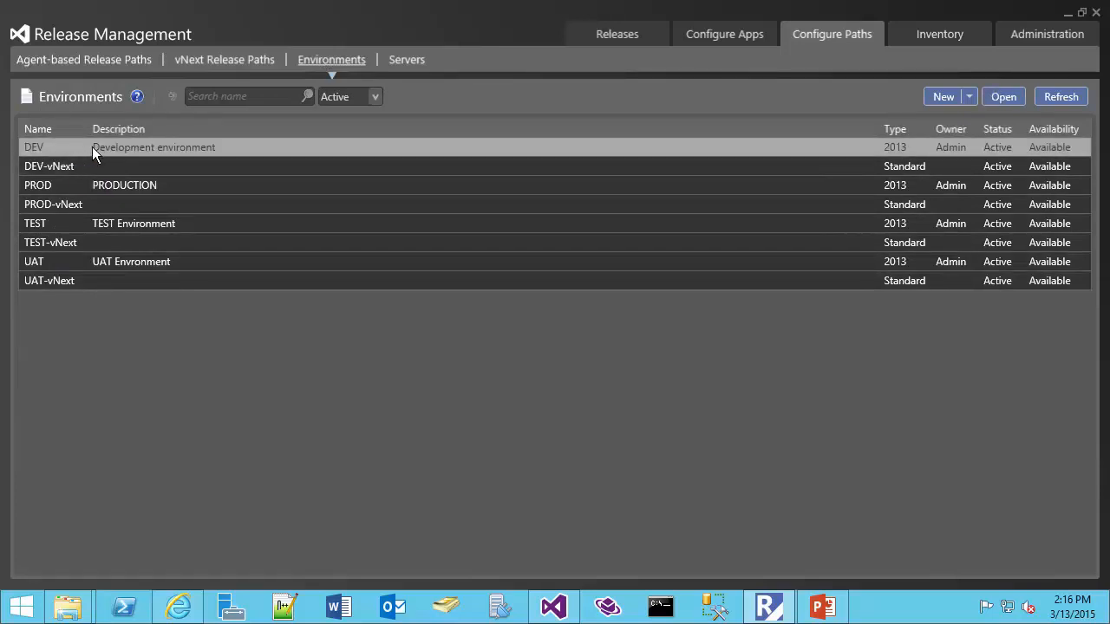
left_click(80, 164)
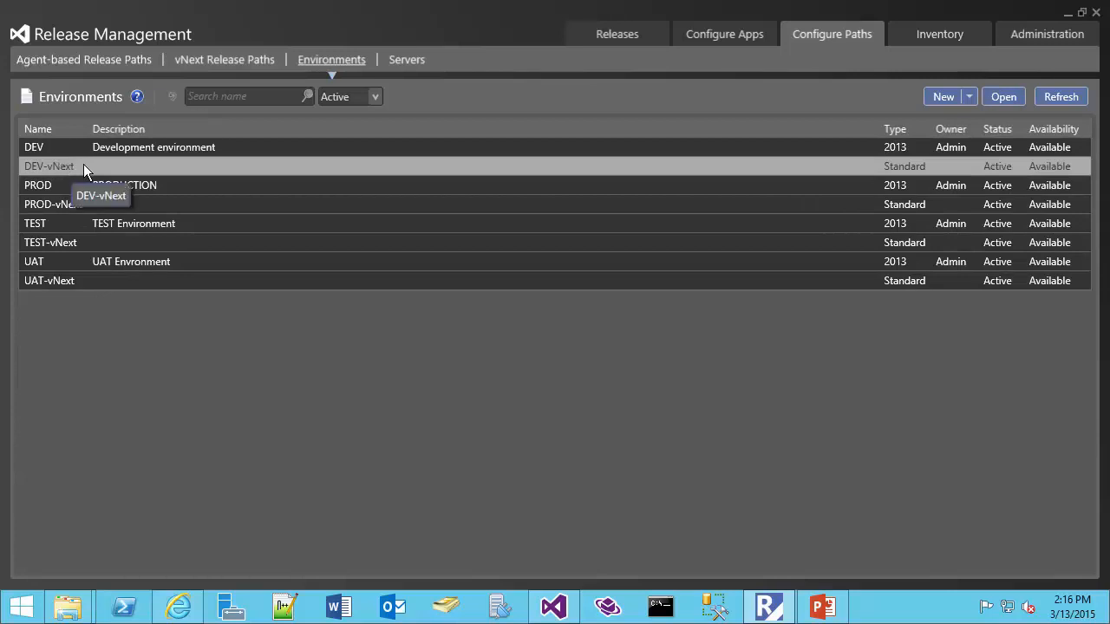
left_click(96, 149)
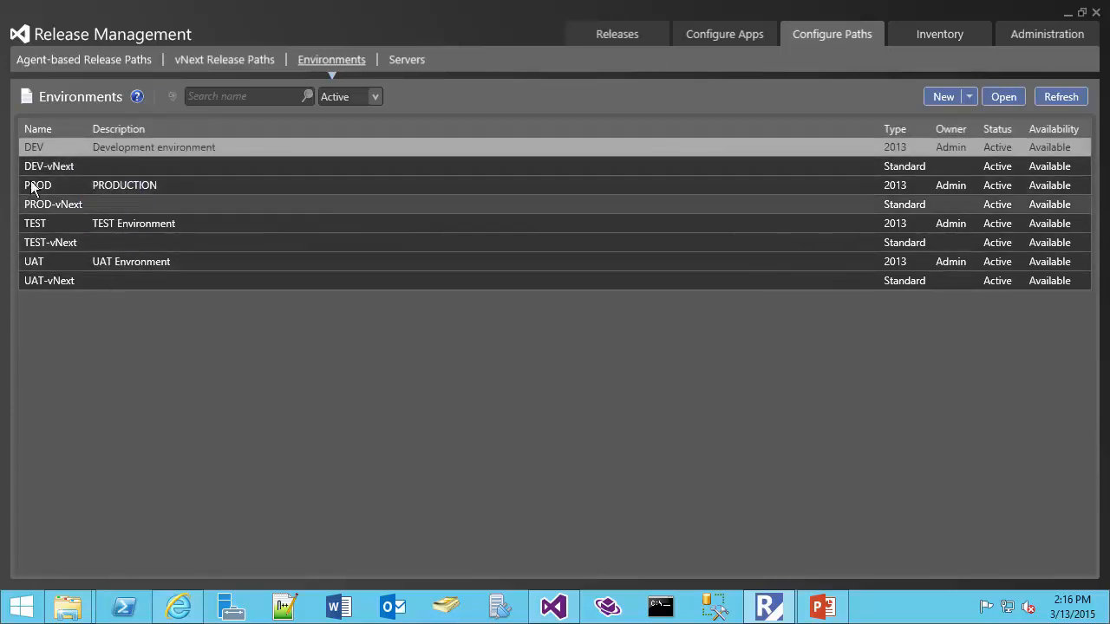
Open the DEV environment's details and keep Admin as its owner.
double_click(83, 145)
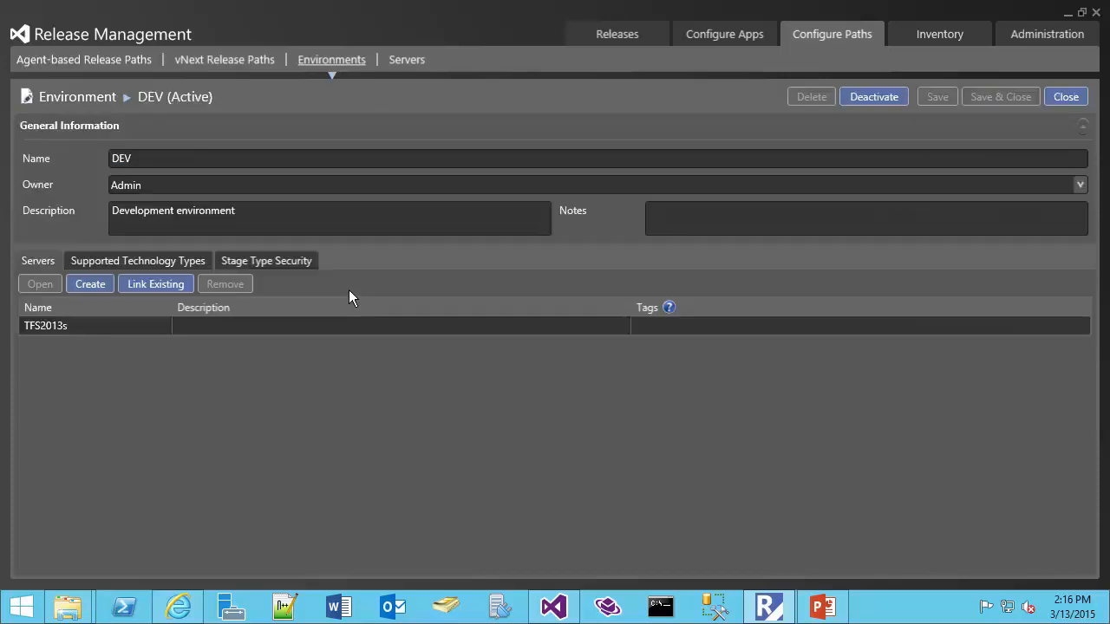
left_click(139, 158)
double_click(139, 158)
left_click(153, 183)
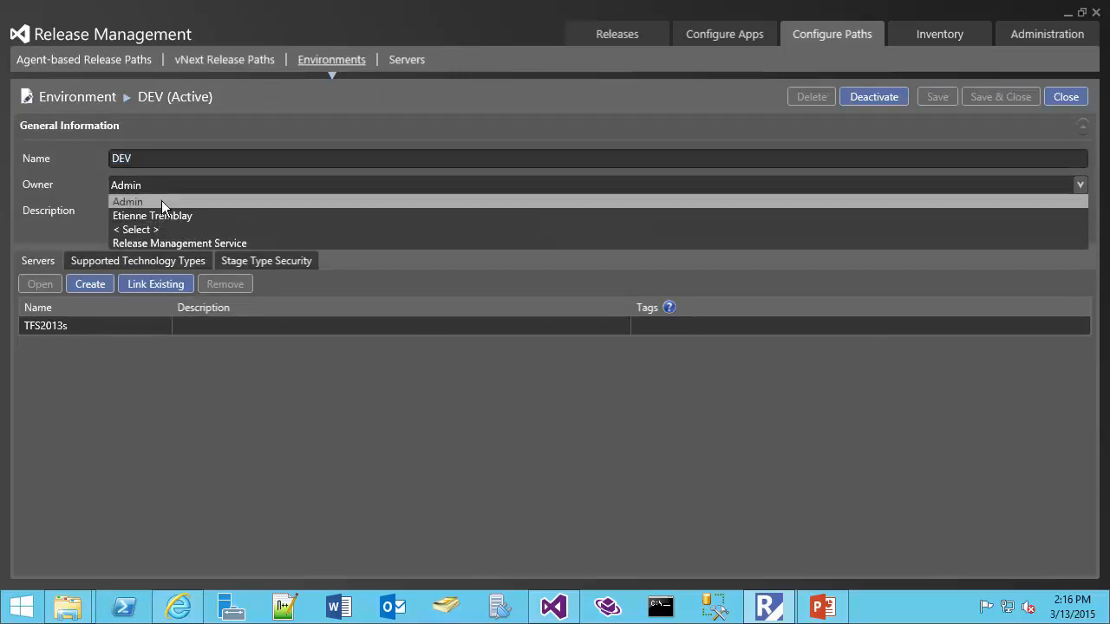
left_click(158, 198)
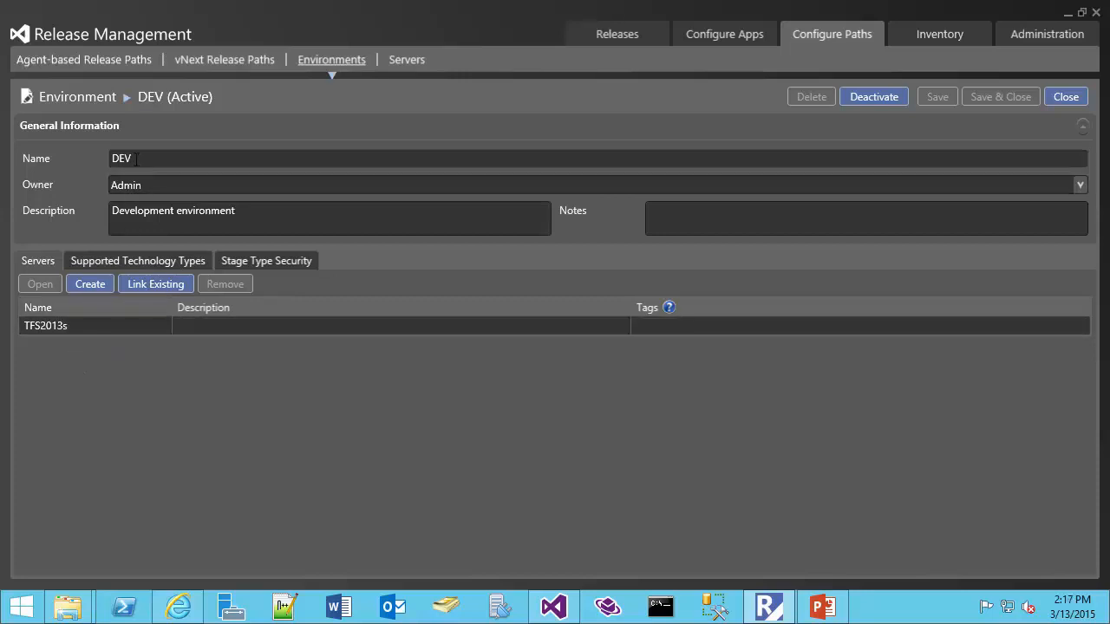
Look at TFS2013UAT as an existing server without linking it, then close DEV.
left_click(137, 284)
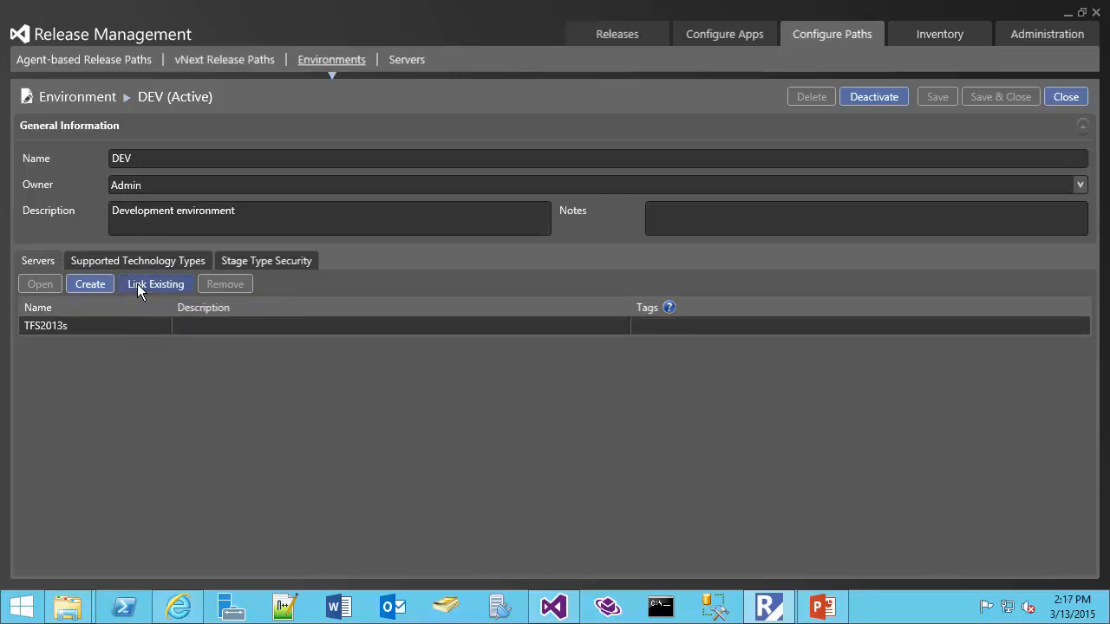
left_click(76, 96)
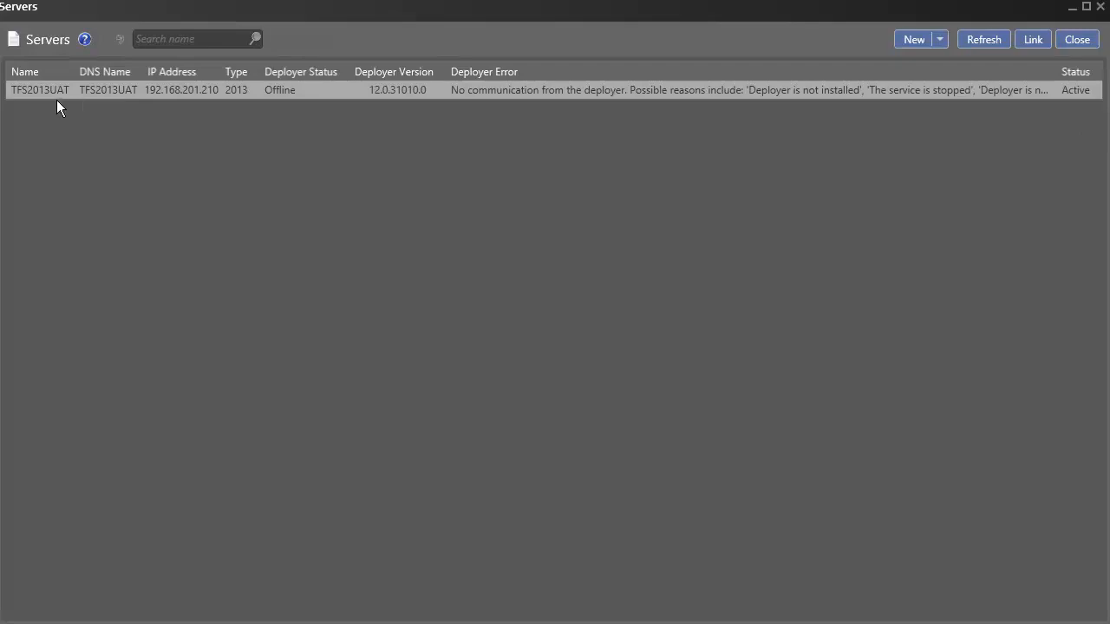
left_click(1079, 44)
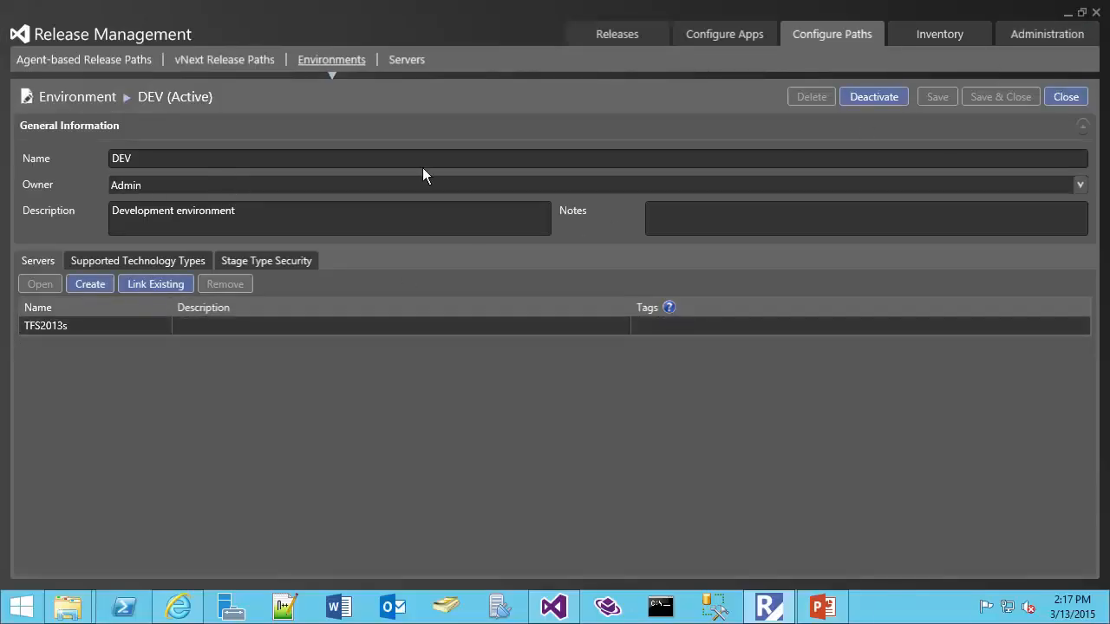
left_click(1060, 94)
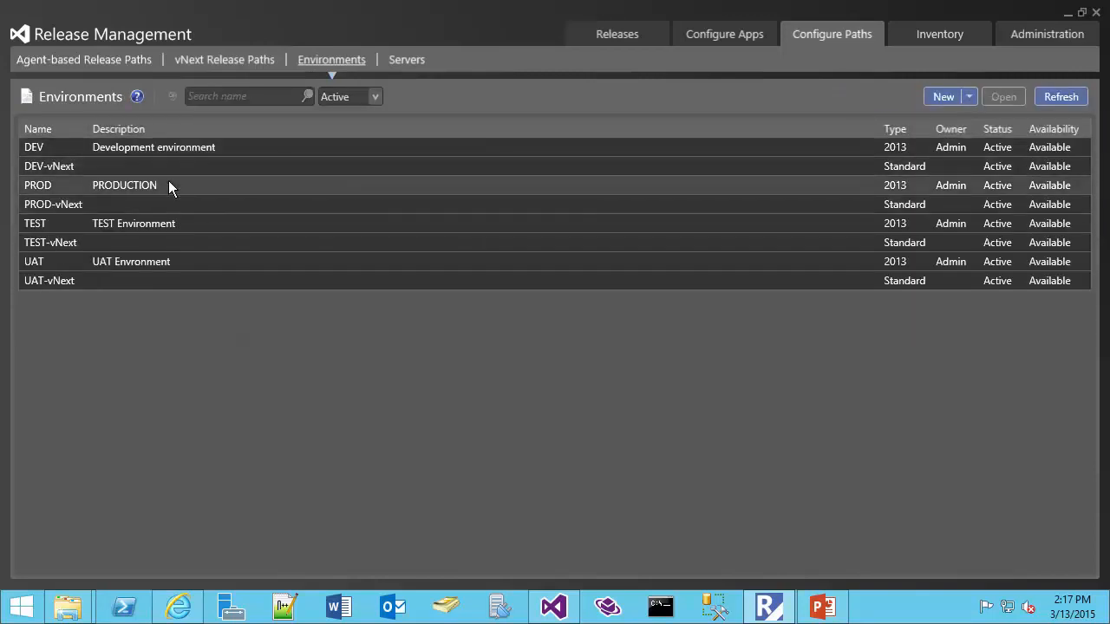
left_click(151, 166)
double_click(151, 165)
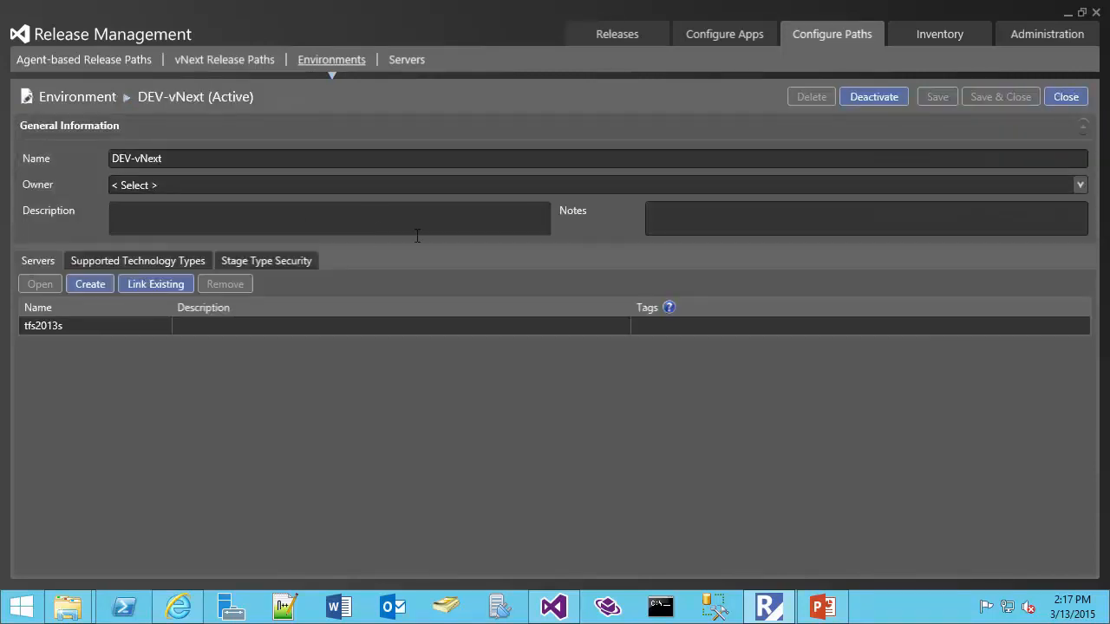
left_click(151, 285)
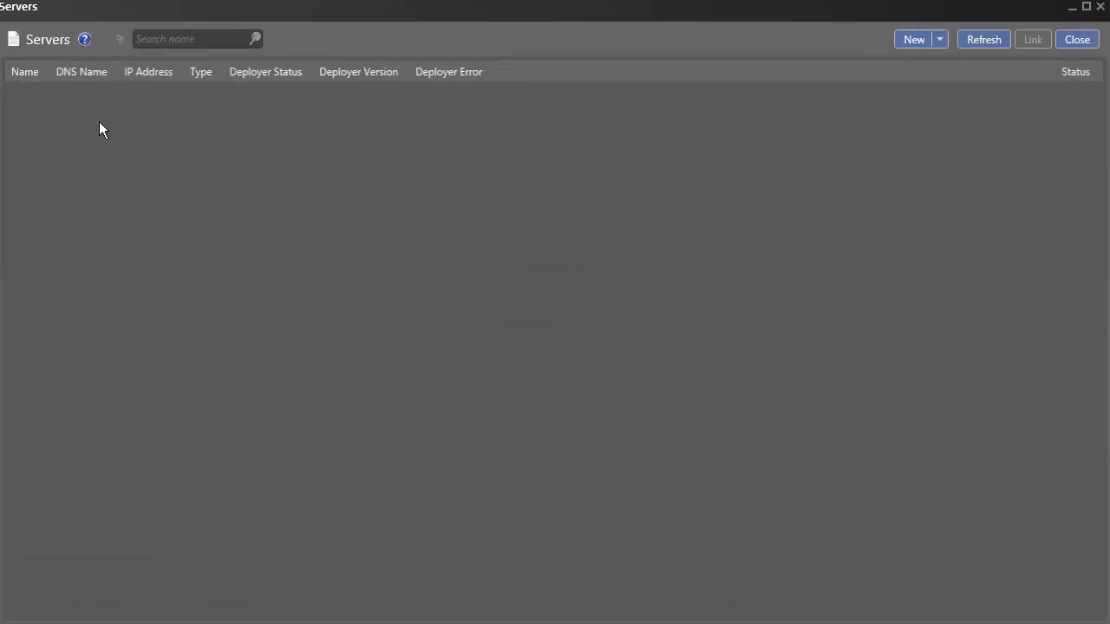
left_click(1077, 40)
left_click(85, 326)
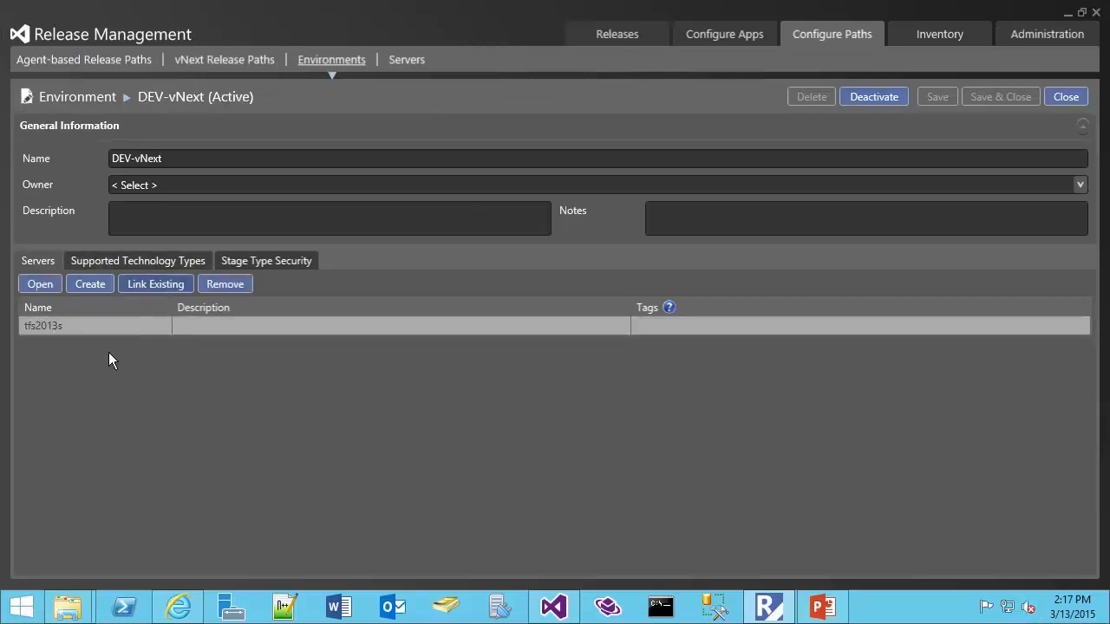
left_click(1077, 97)
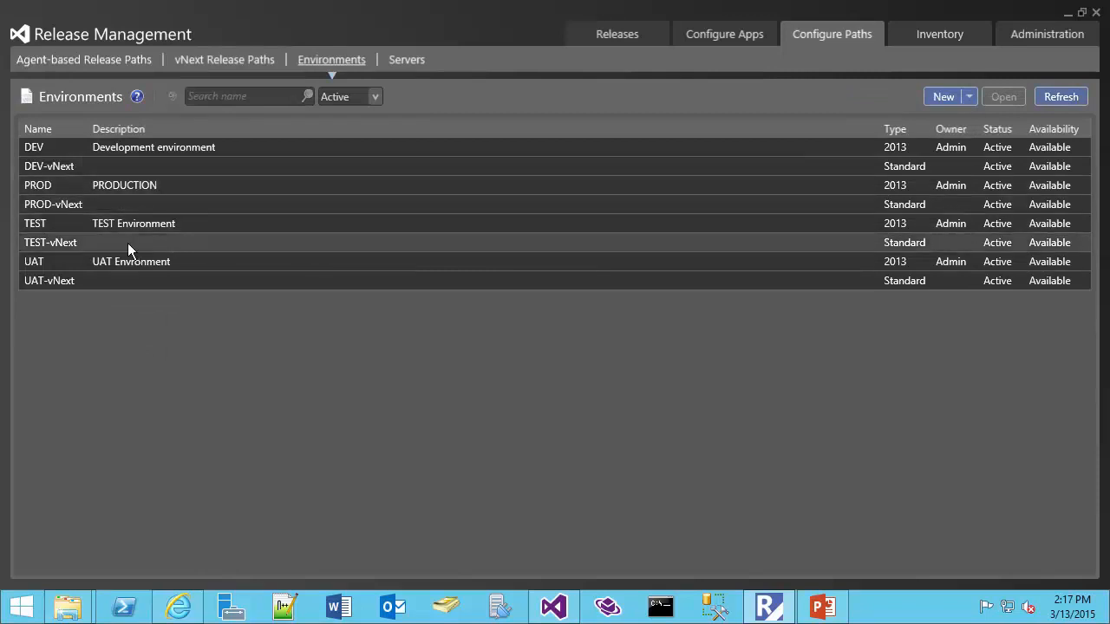
Review the UAT environment's linked servers, including TFS2013UAT, then return to agent-based release paths.
double_click(97, 263)
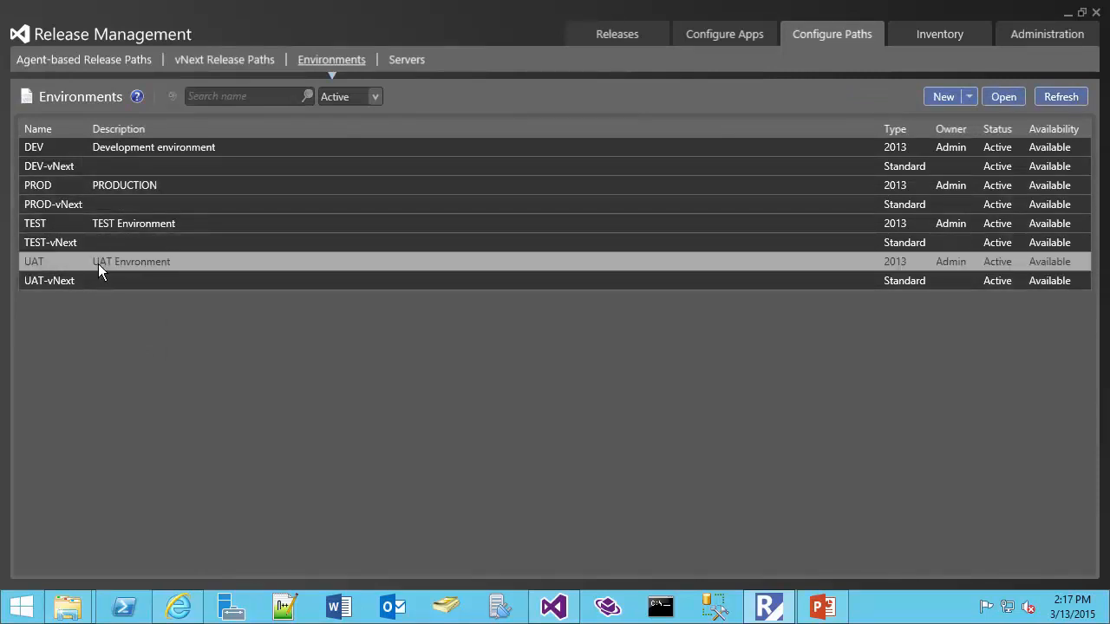
left_click(41, 328)
left_click(44, 345)
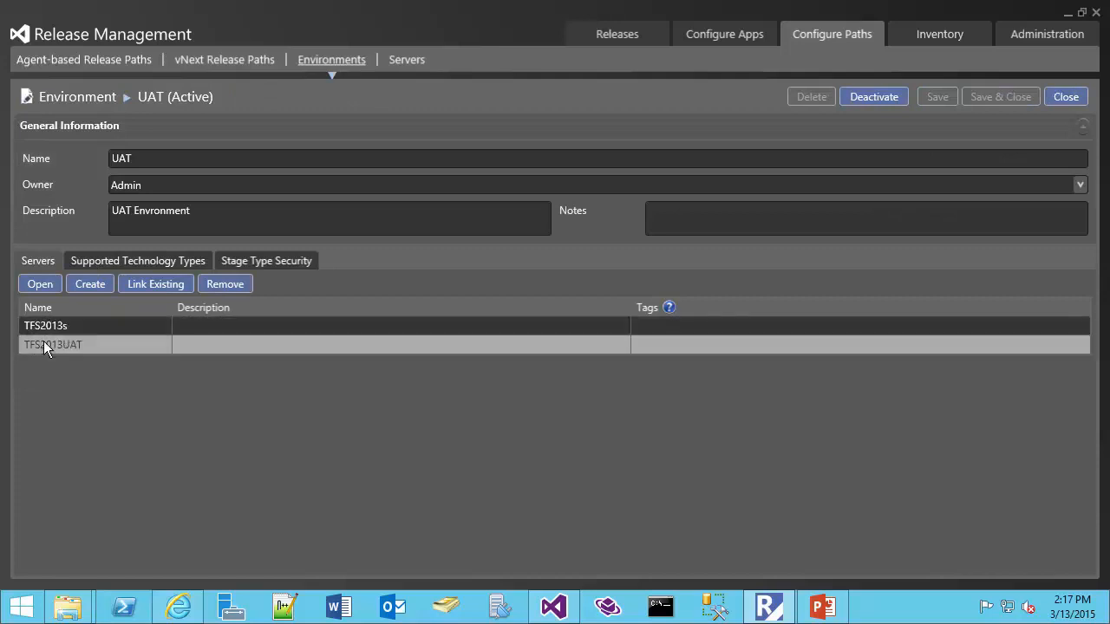
left_click(1066, 96)
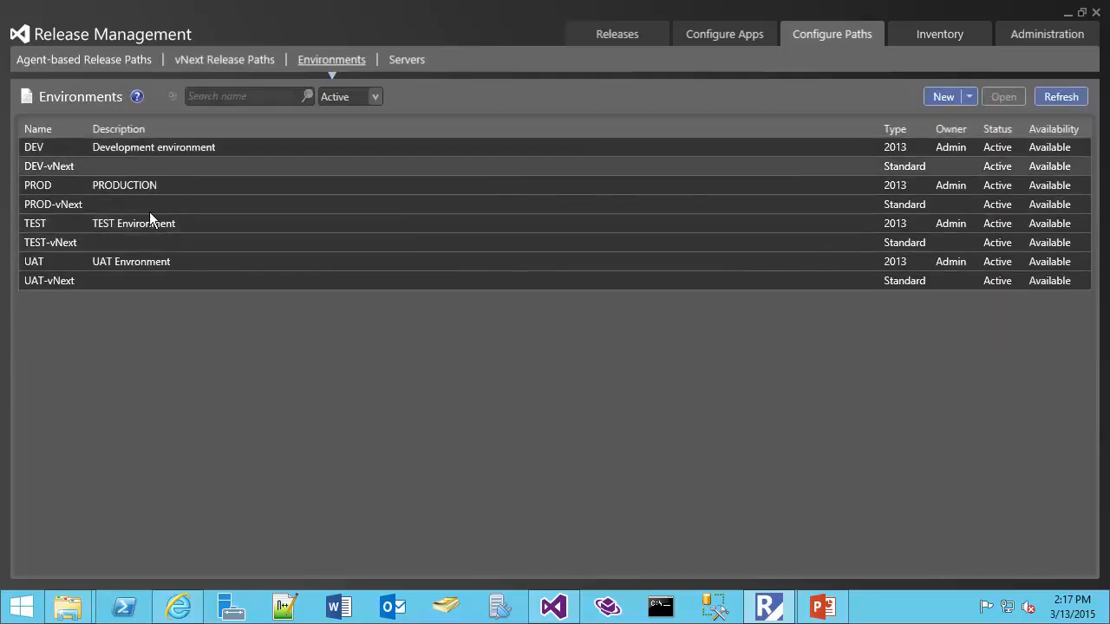
left_click(95, 148)
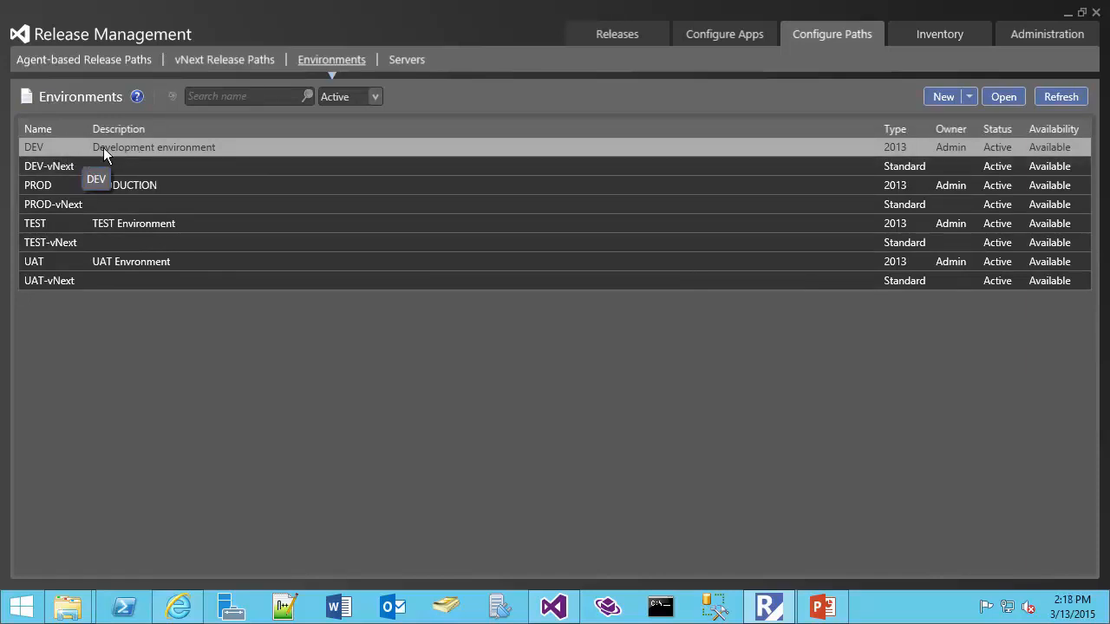
left_click(246, 62)
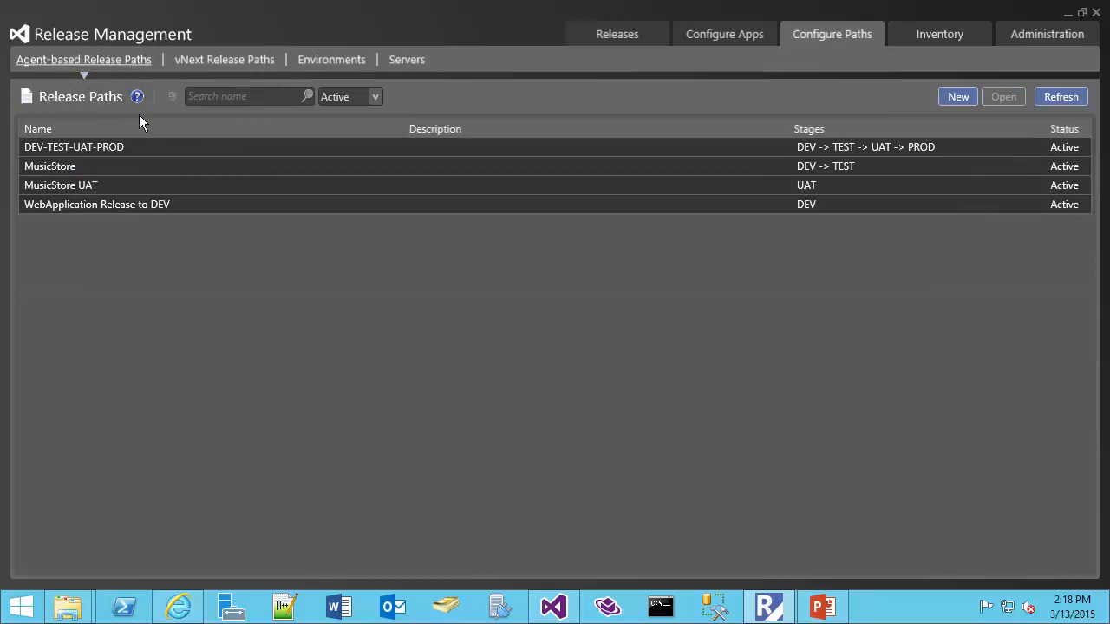
Open the DEV-TEST-UAT-PROD release path and inspect its DEV stage before listing vNext paths.
left_click(124, 152)
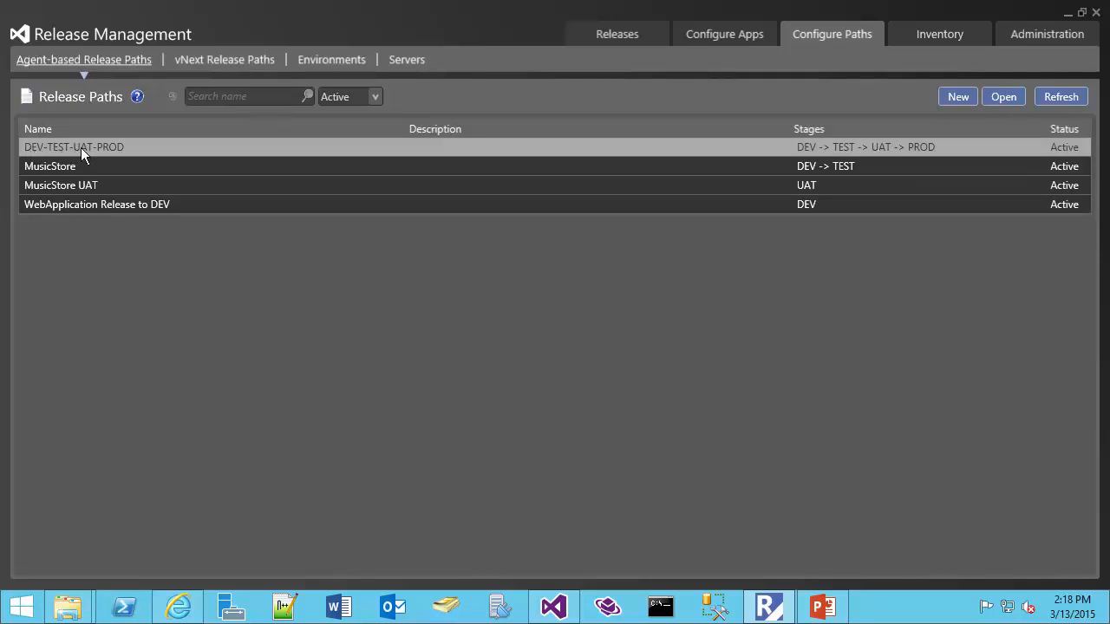
double_click(122, 149)
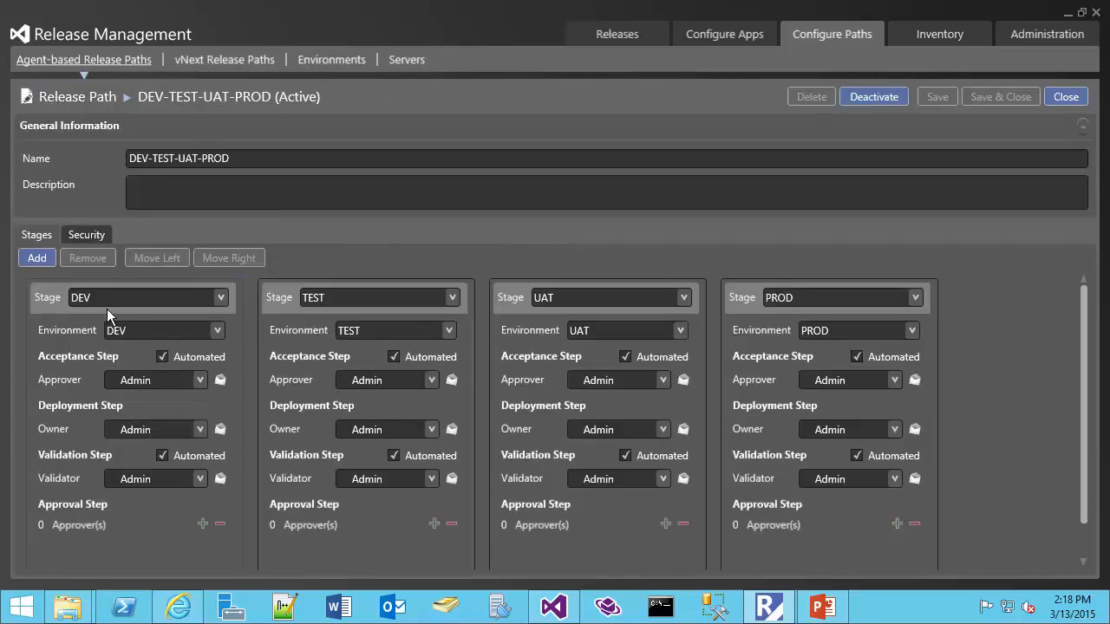
left_click(41, 280)
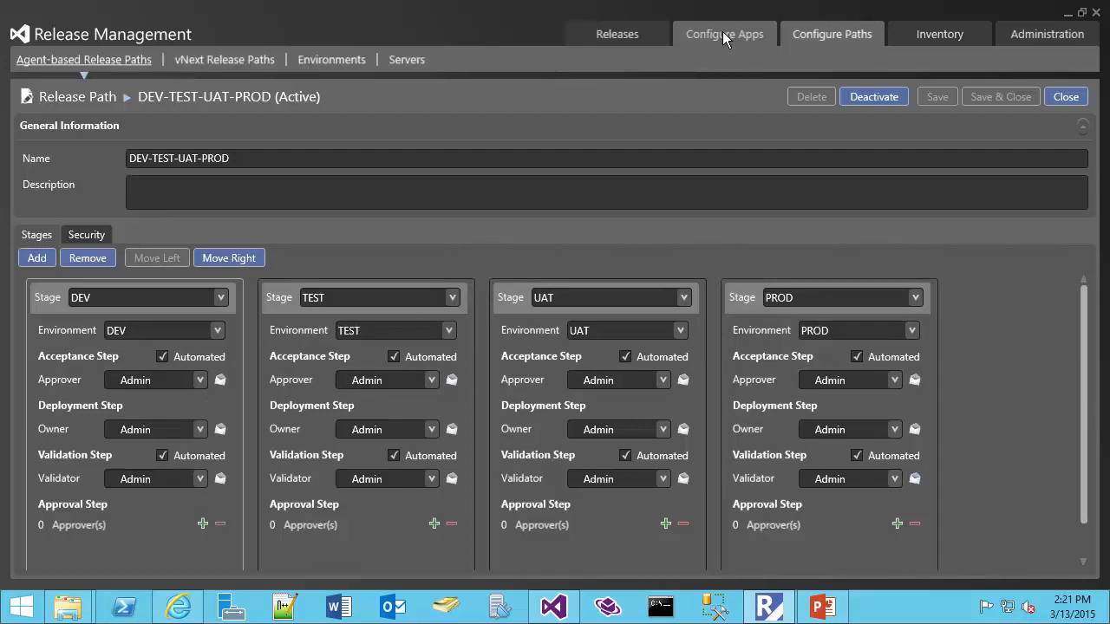
left_click(205, 57)
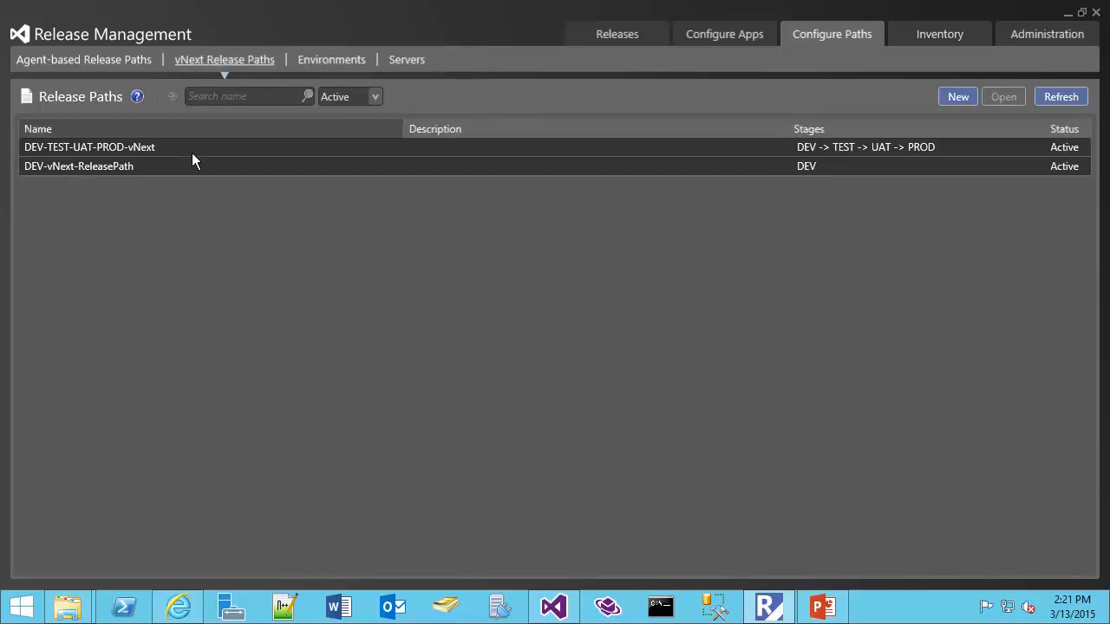
Open the DEV-TEST-UAT-PROD-vNext release path, then move on to the release templates.
double_click(158, 151)
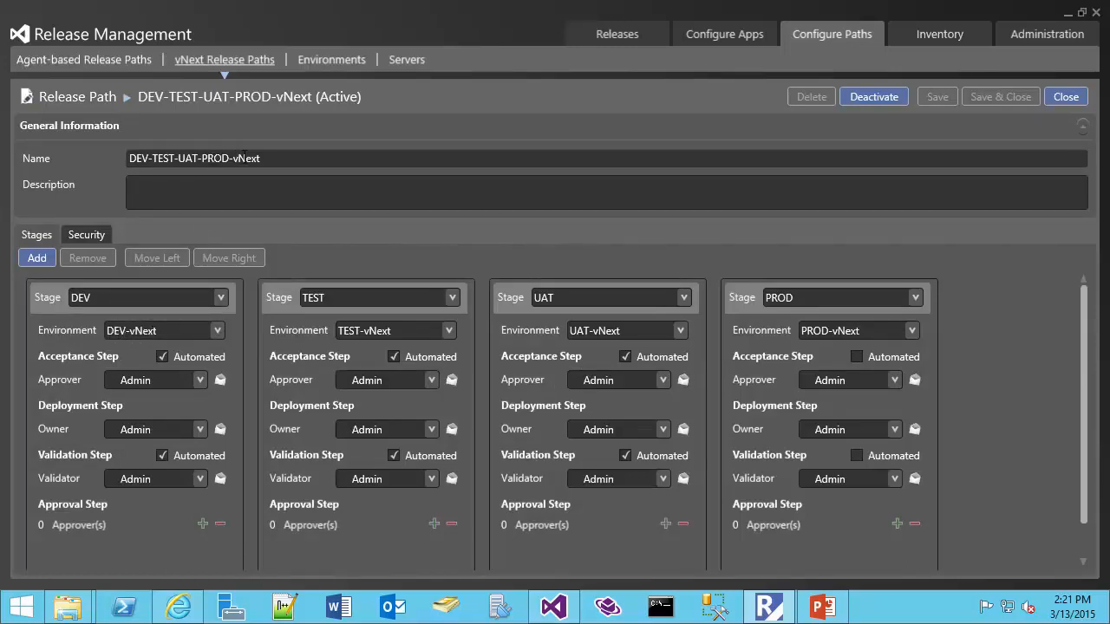
left_click(707, 32)
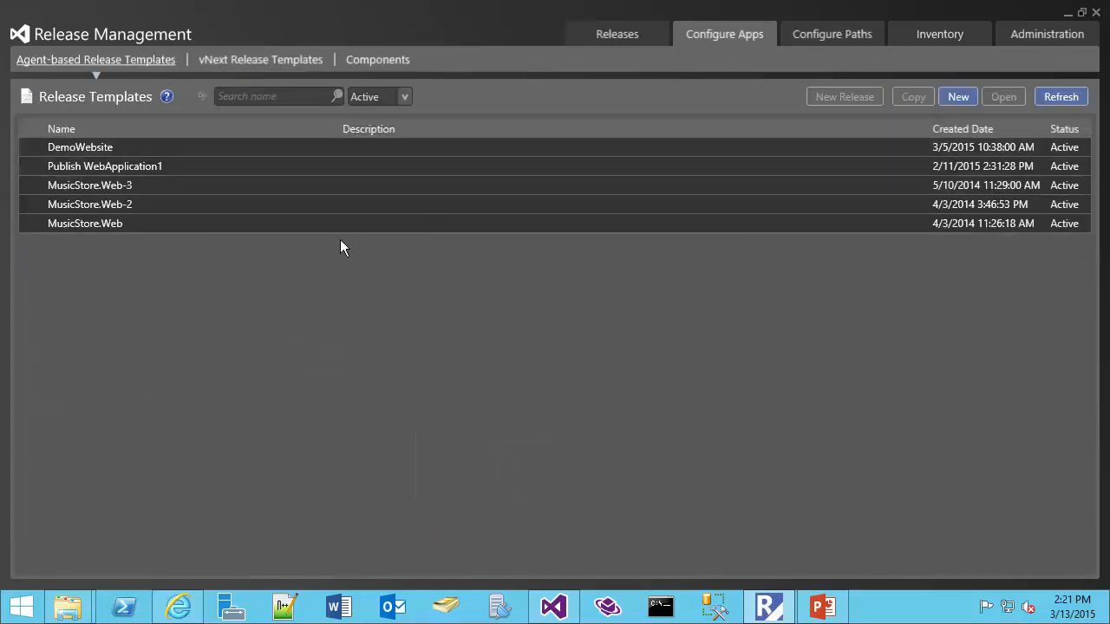
Show the components list and compare the DemoWebsite and DemoWebsite-vNext components.
left_click(381, 62)
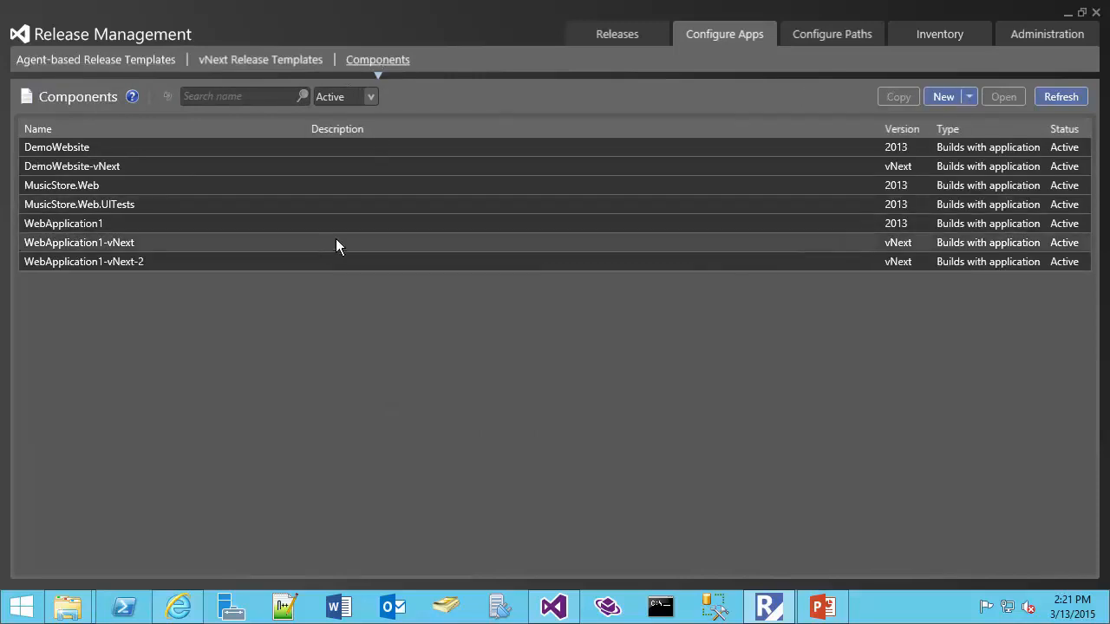
left_click(121, 151)
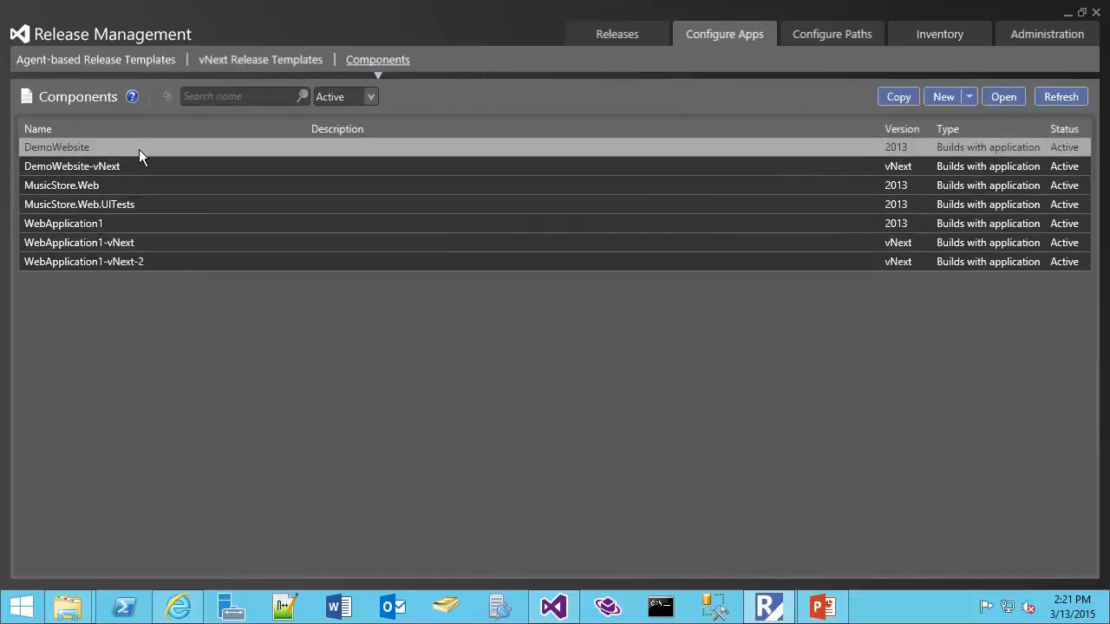
left_click(76, 168)
left_click(78, 152)
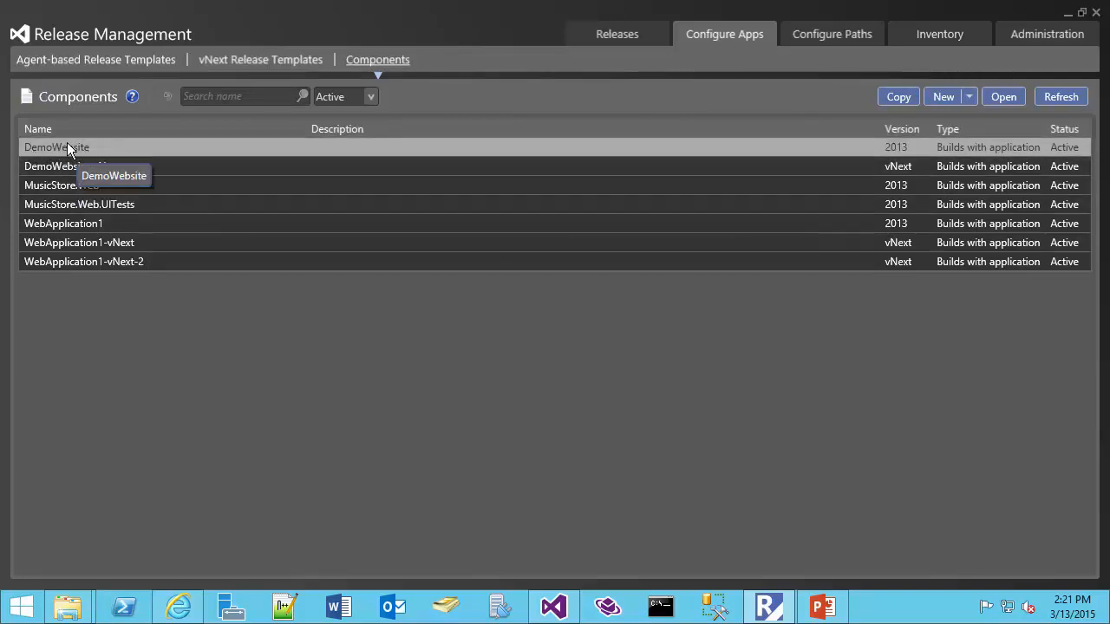
left_click(66, 166)
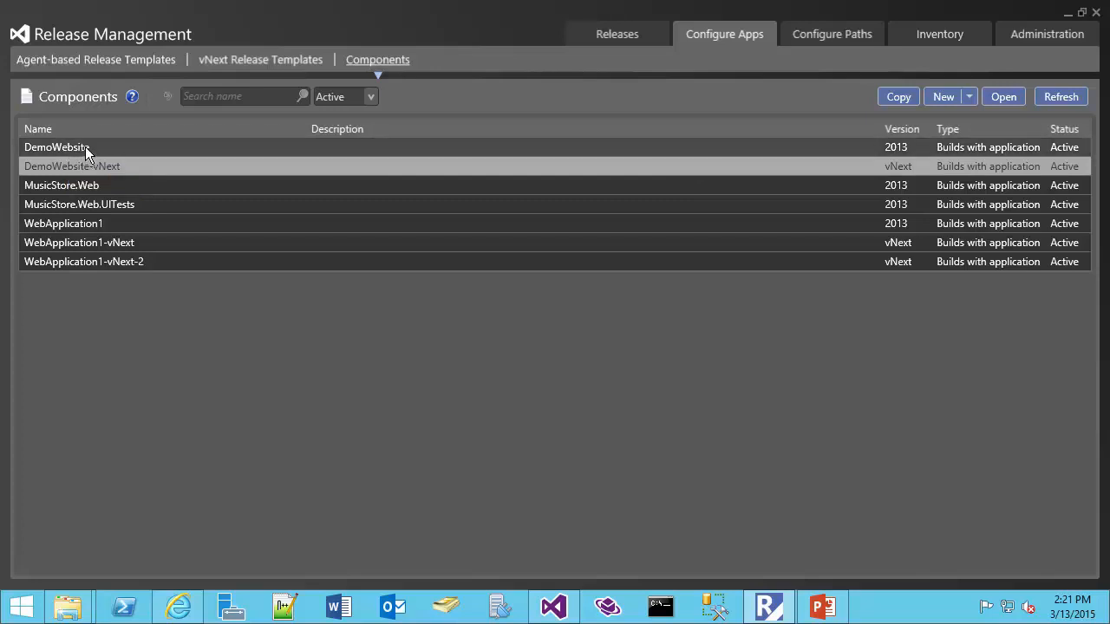
left_click(87, 148)
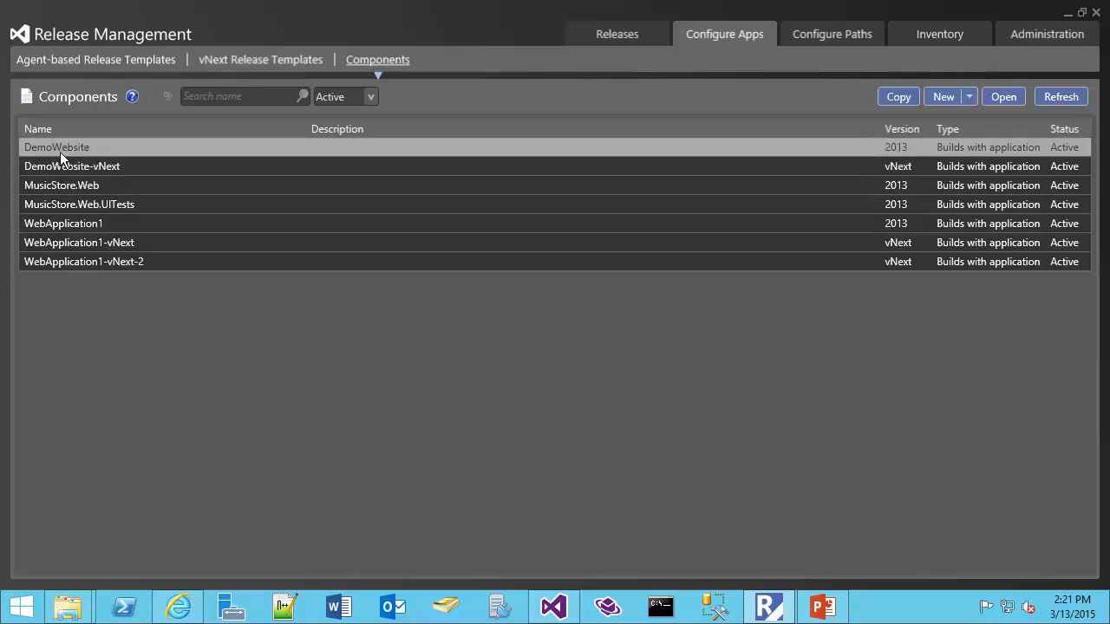
Open the DemoWebsite component, check its OpsScripts source path, and view its Command Line Runner powershell deployment.
double_click(59, 152)
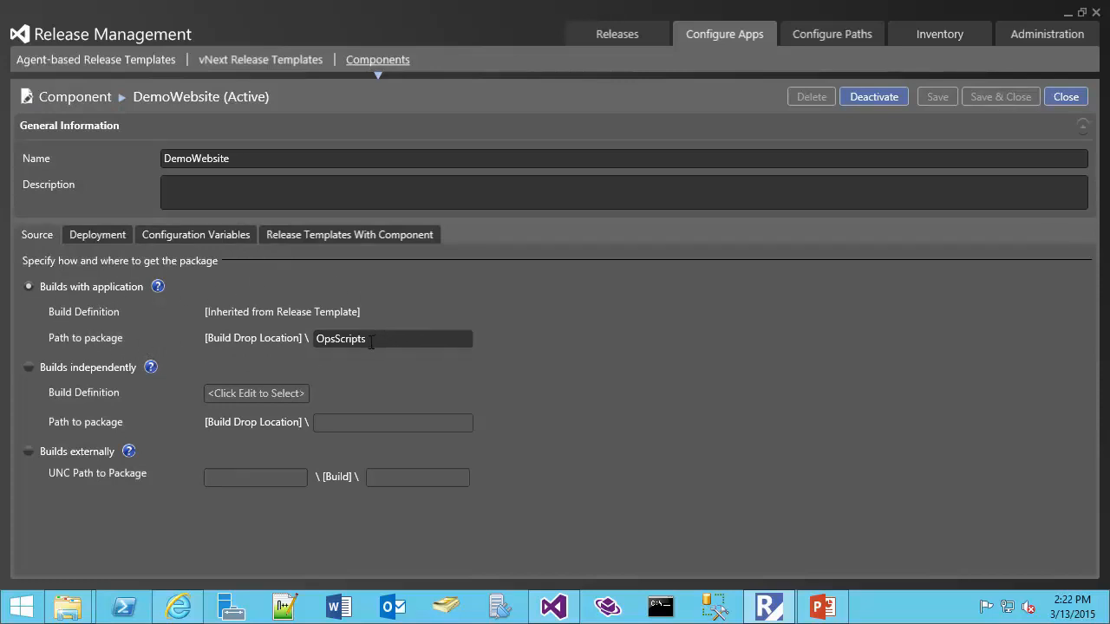
left_click_drag(374, 338, 227, 344)
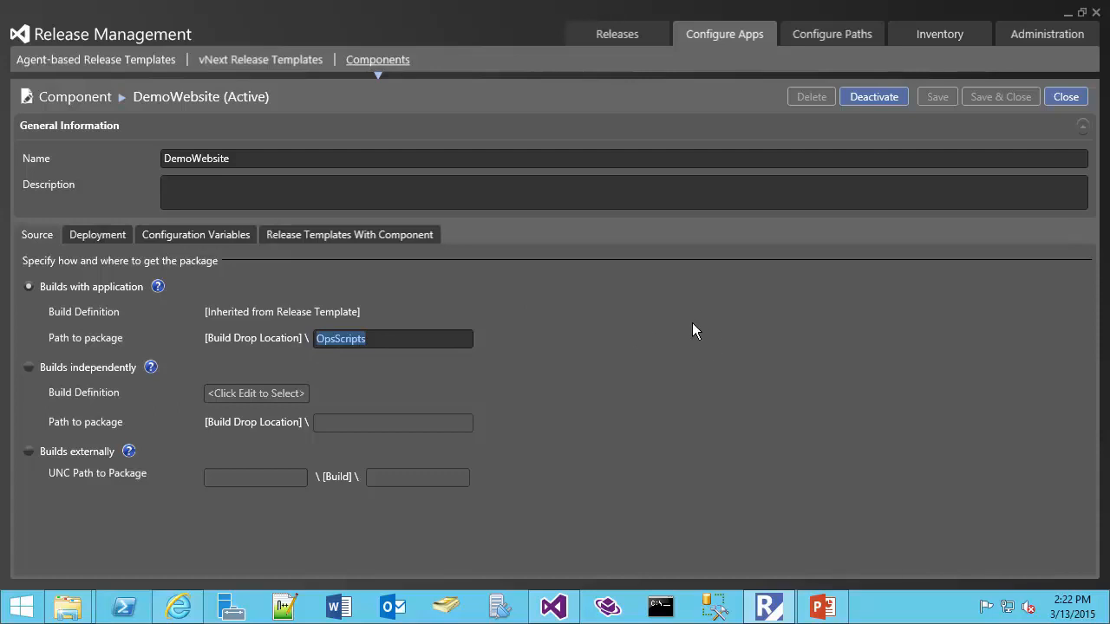
left_click(98, 235)
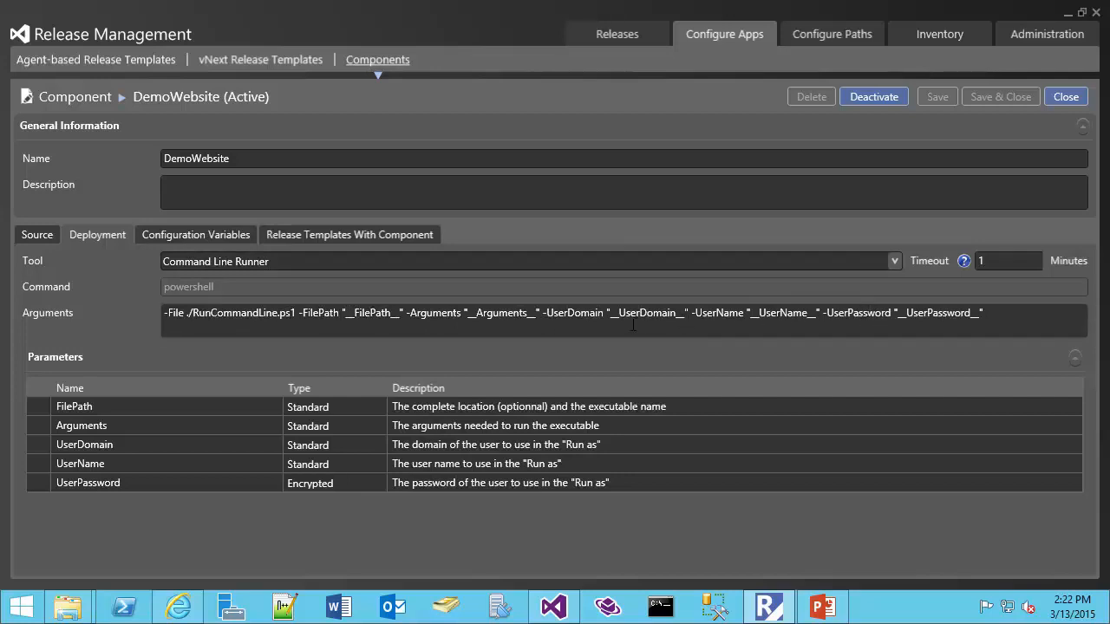
Inspect the component's ENV and MyPassword configuration variables, then return to the Agent-based Release Templates list.
left_click(200, 235)
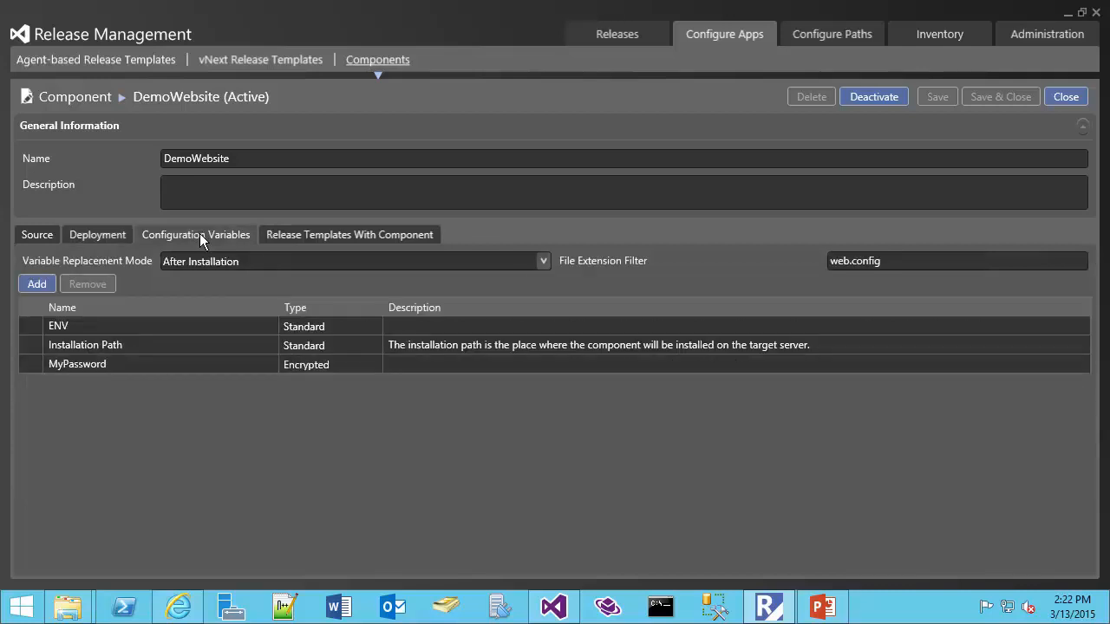
double_click(100, 327)
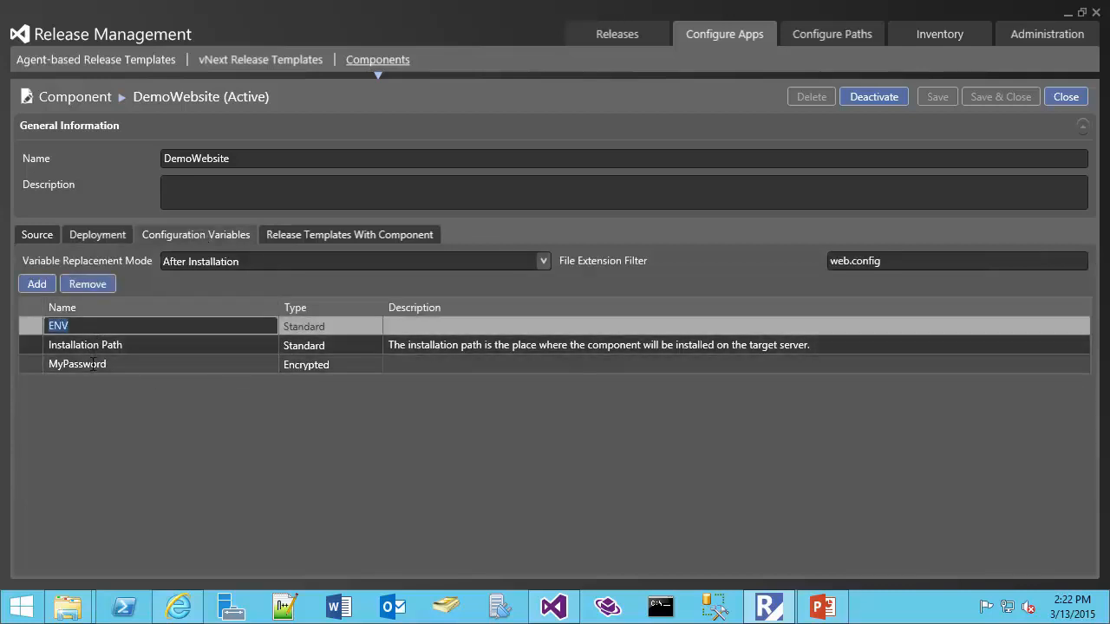
left_click(333, 364)
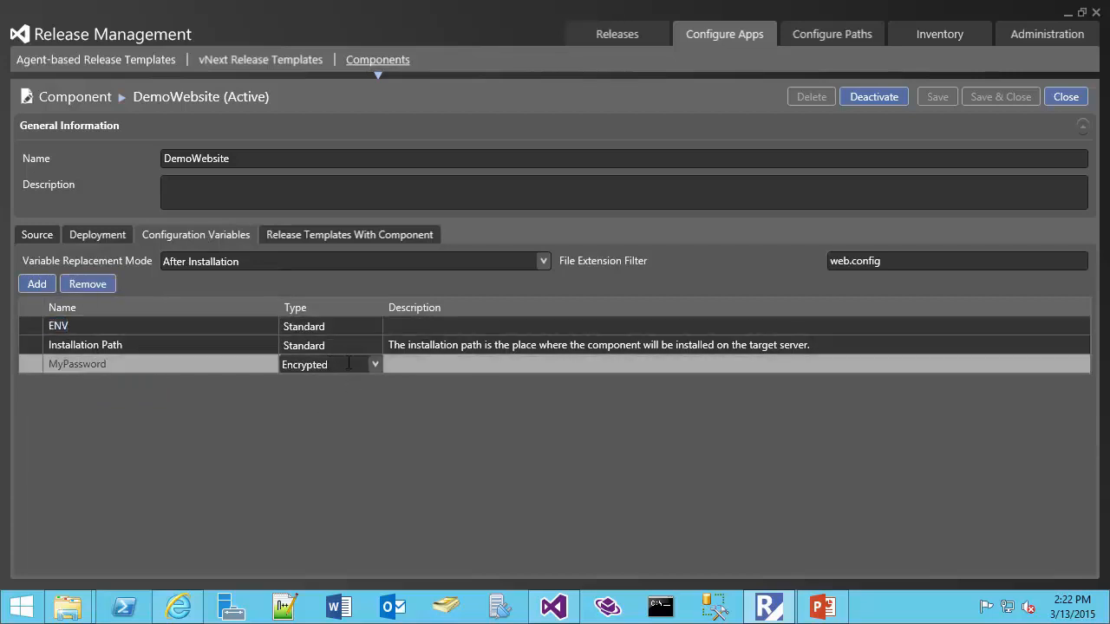
left_click(338, 325)
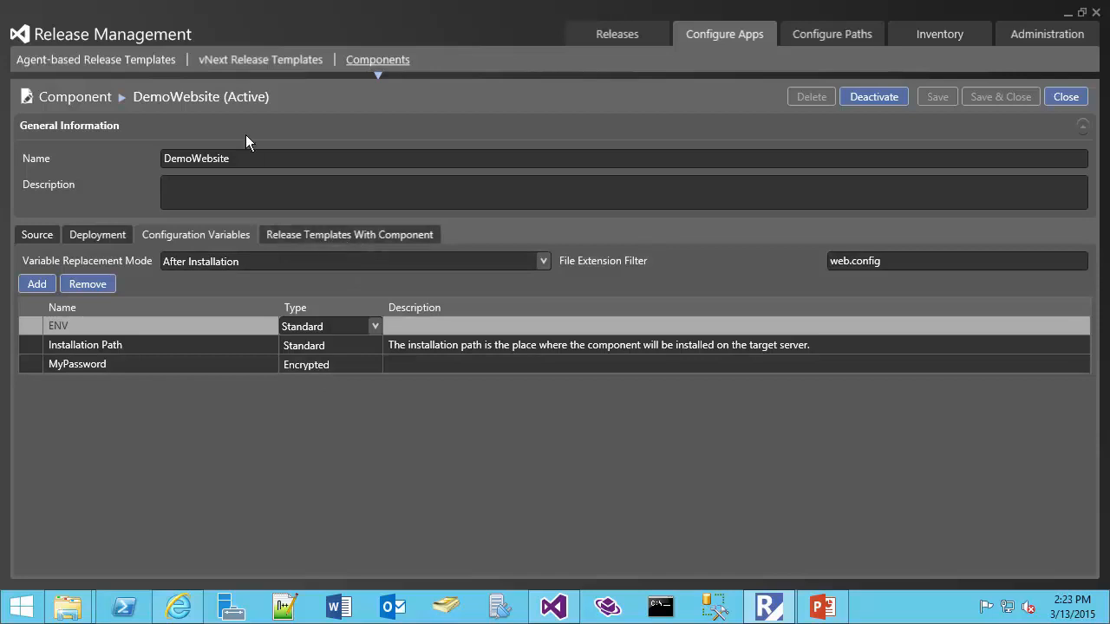
left_click(71, 63)
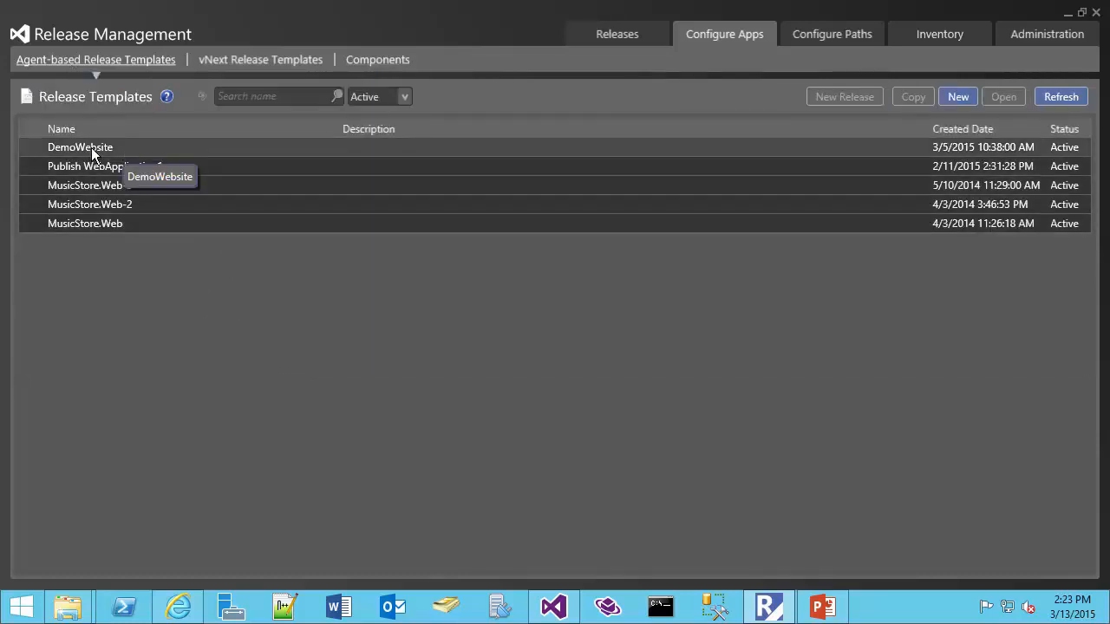
Open the DemoWebsite release template, browse the Toolbox's Azure and IIS actions, and expand the DemoWebsite step's variables.
left_click(141, 145)
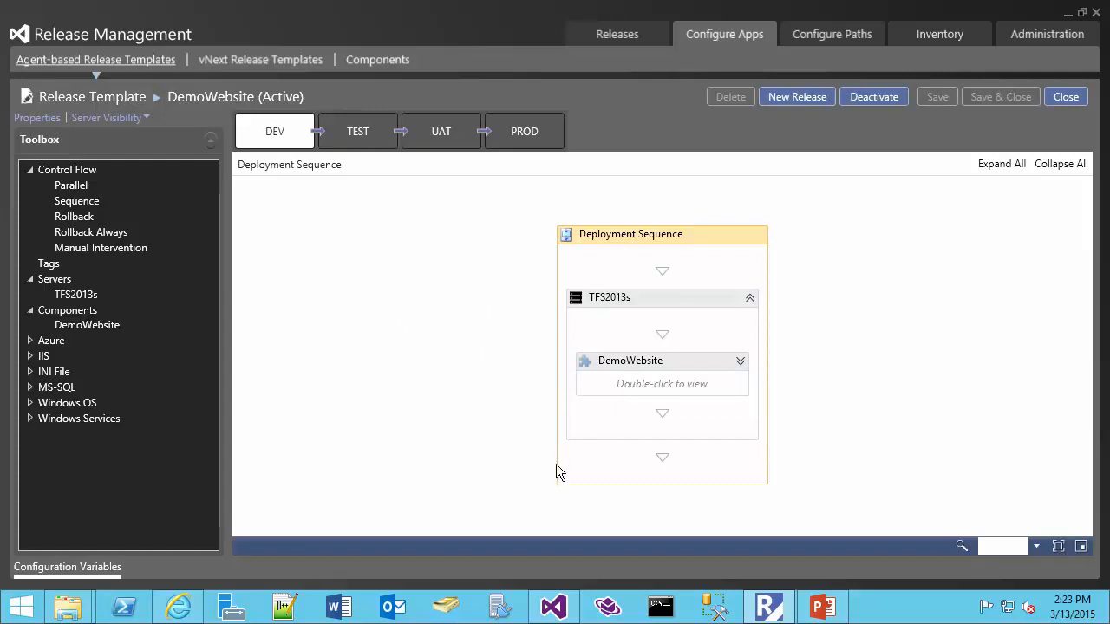
left_click(31, 341)
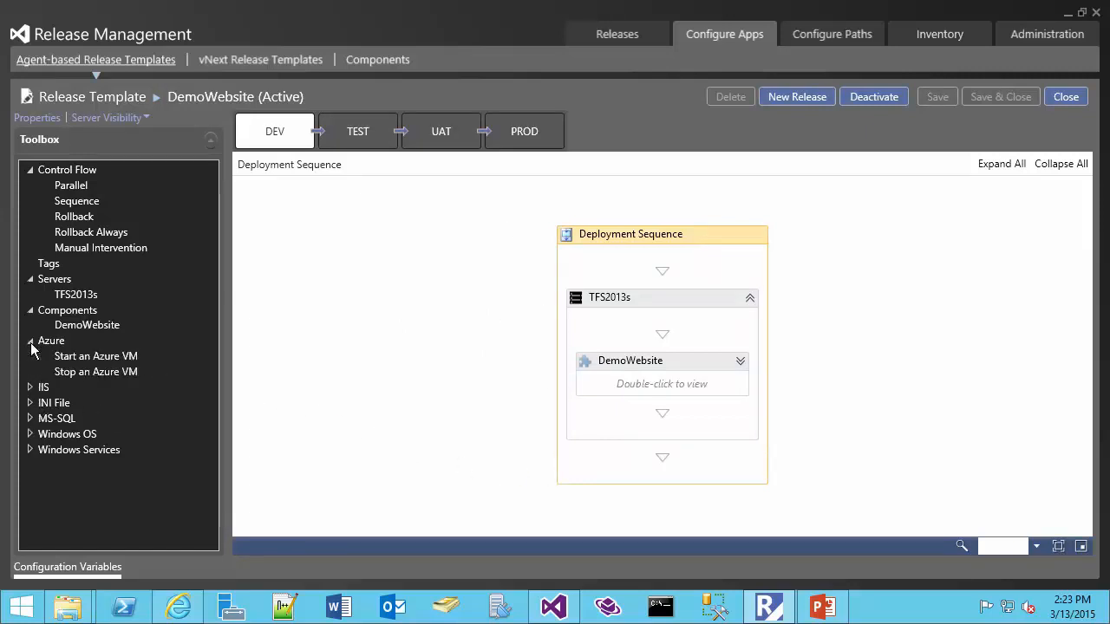
left_click(30, 387)
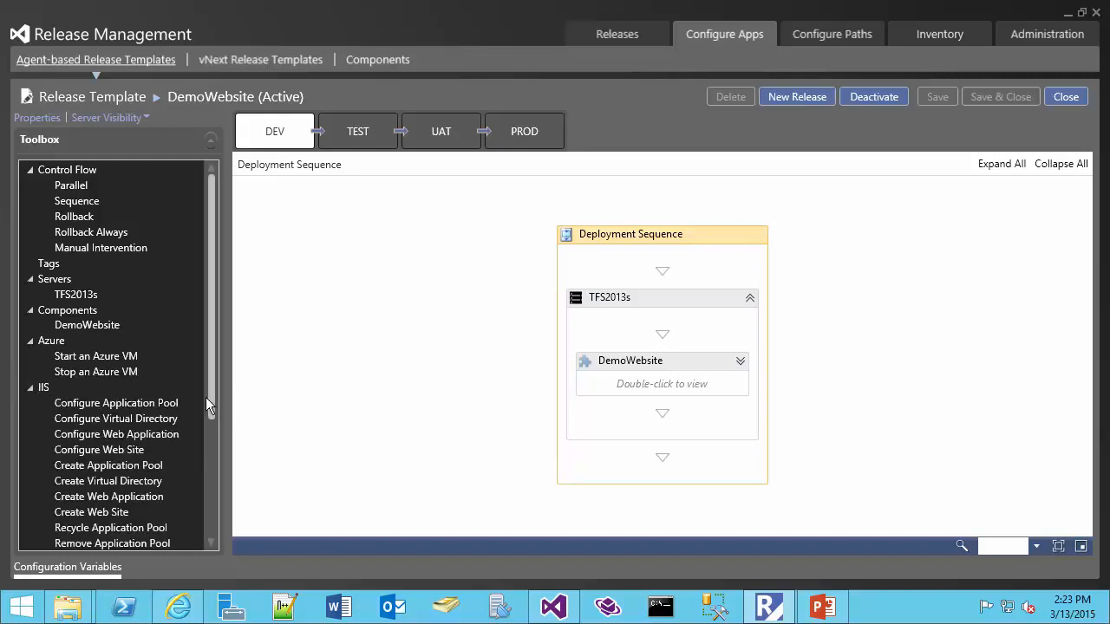
left_click_drag(211, 397, 212, 474)
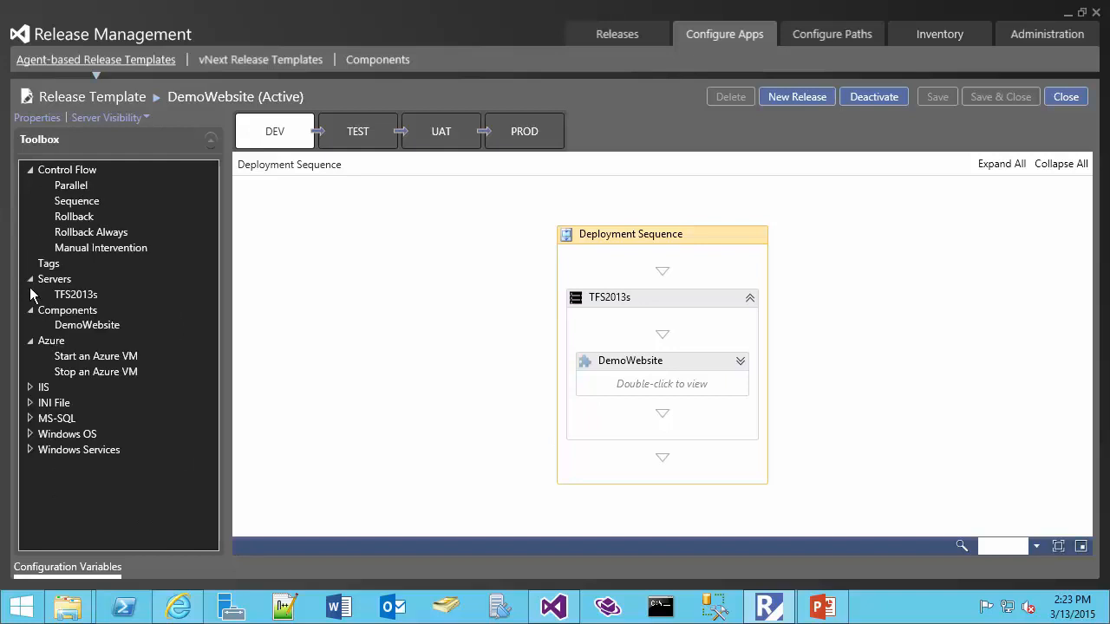
left_click(31, 288)
left_click(30, 341)
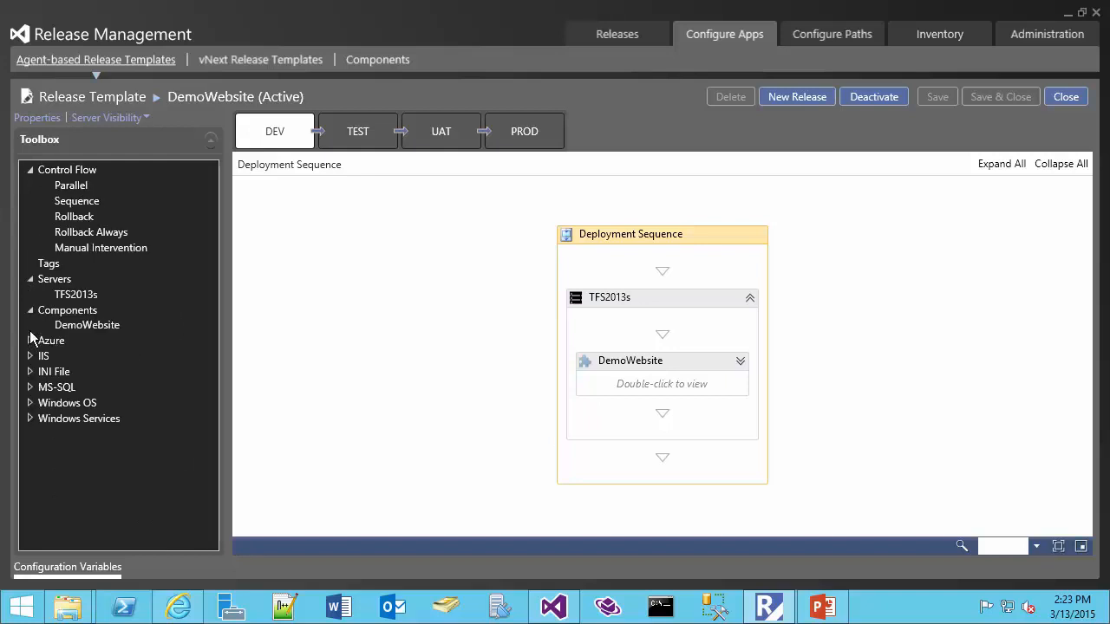
left_click(740, 361)
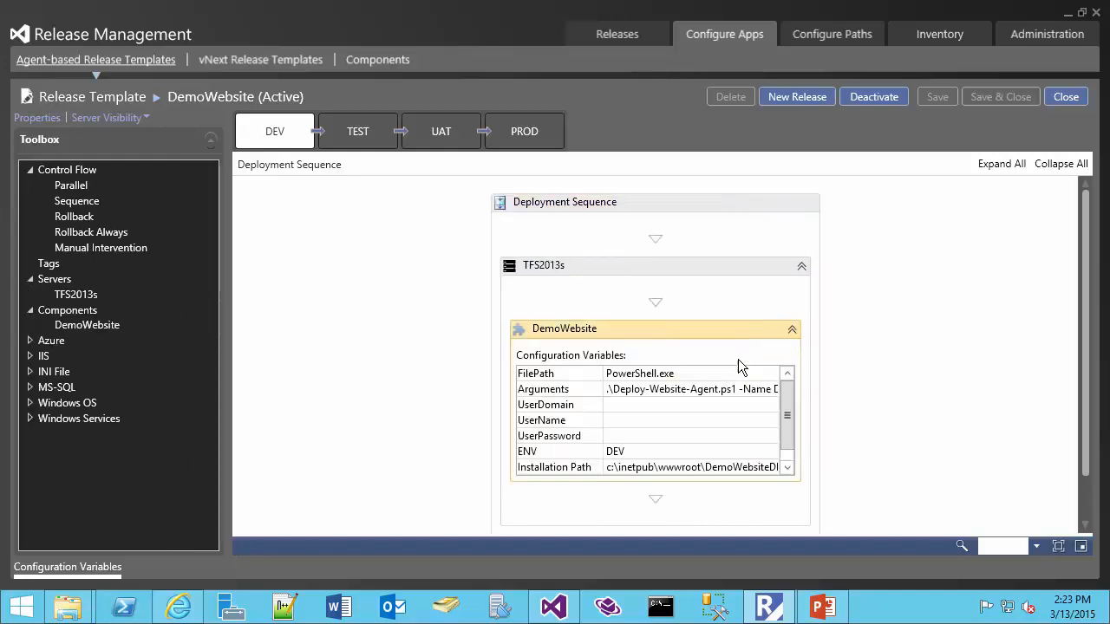
left_click(78, 313)
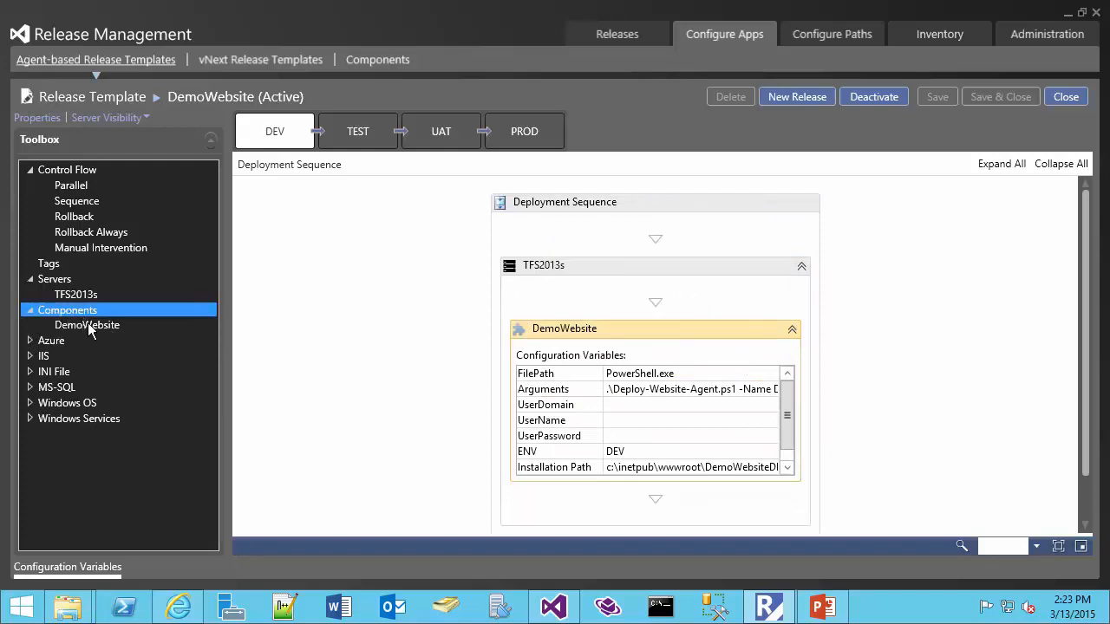
right_click(79, 318)
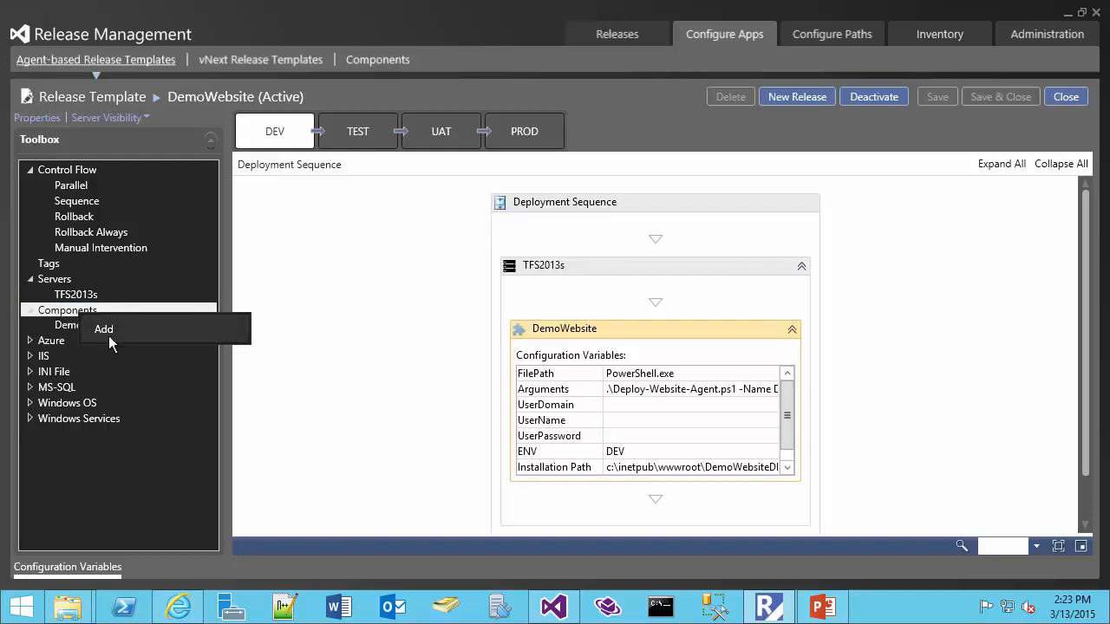
left_click(106, 332)
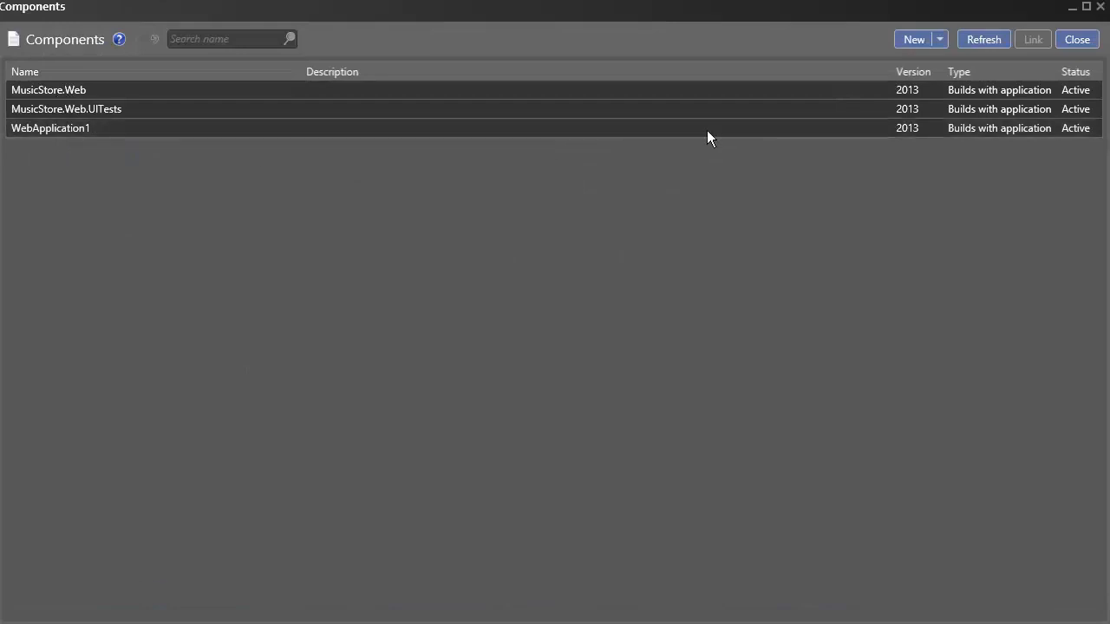
left_click(976, 91)
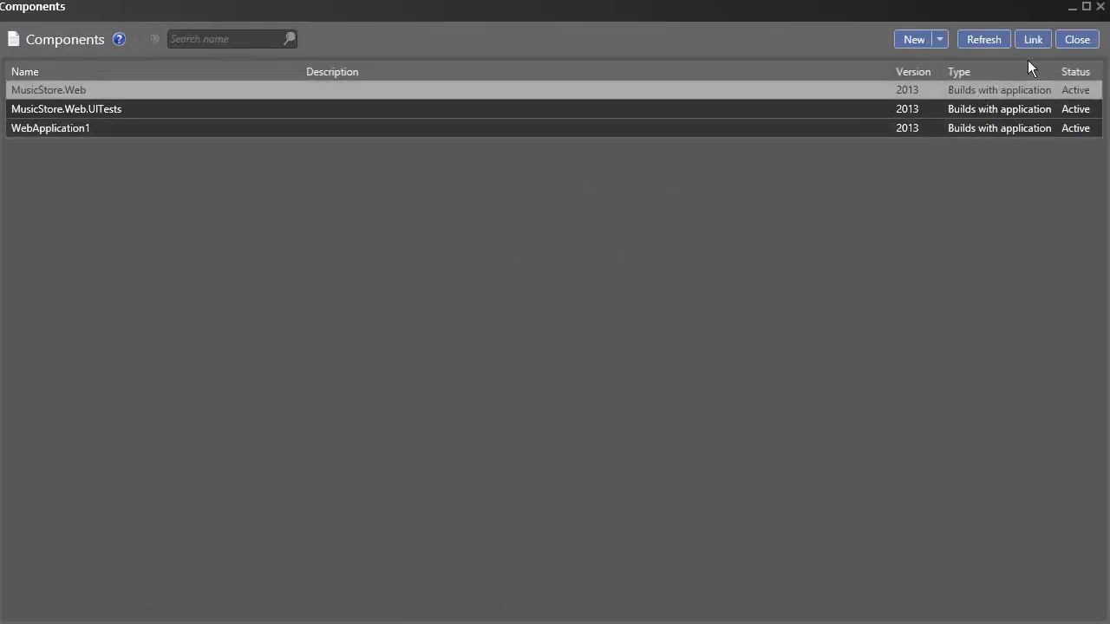
left_click(1075, 40)
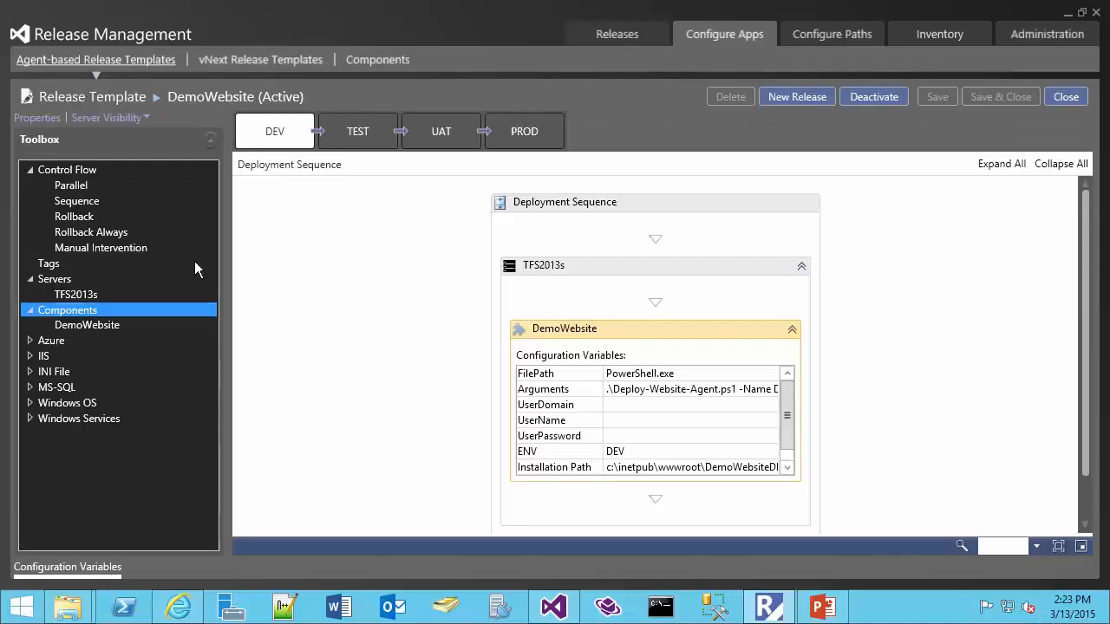
left_click(78, 327)
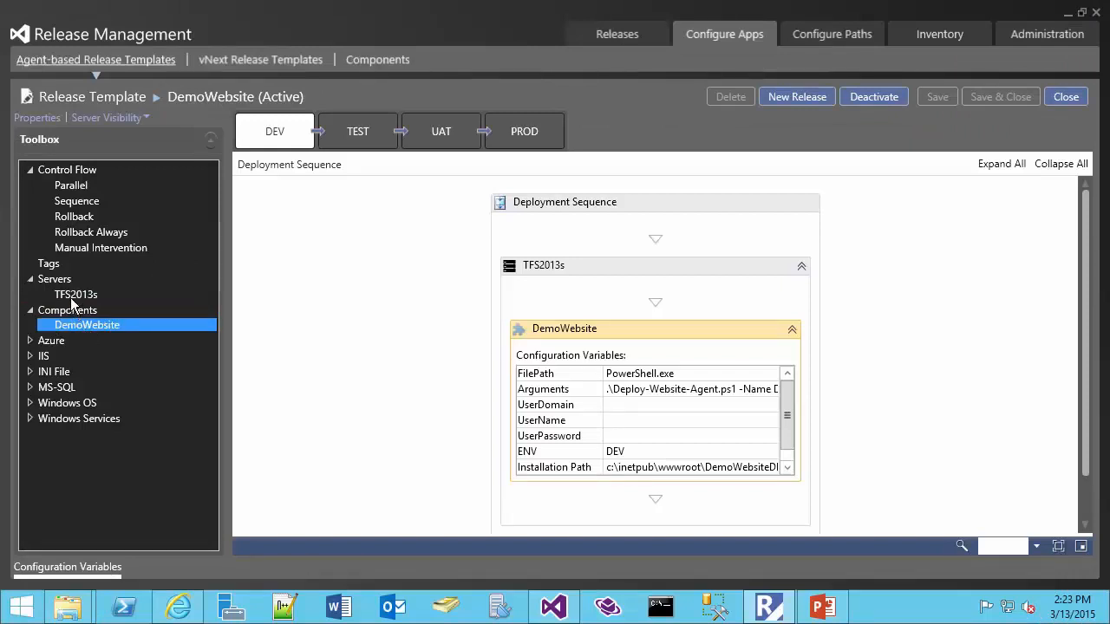
left_click(71, 297)
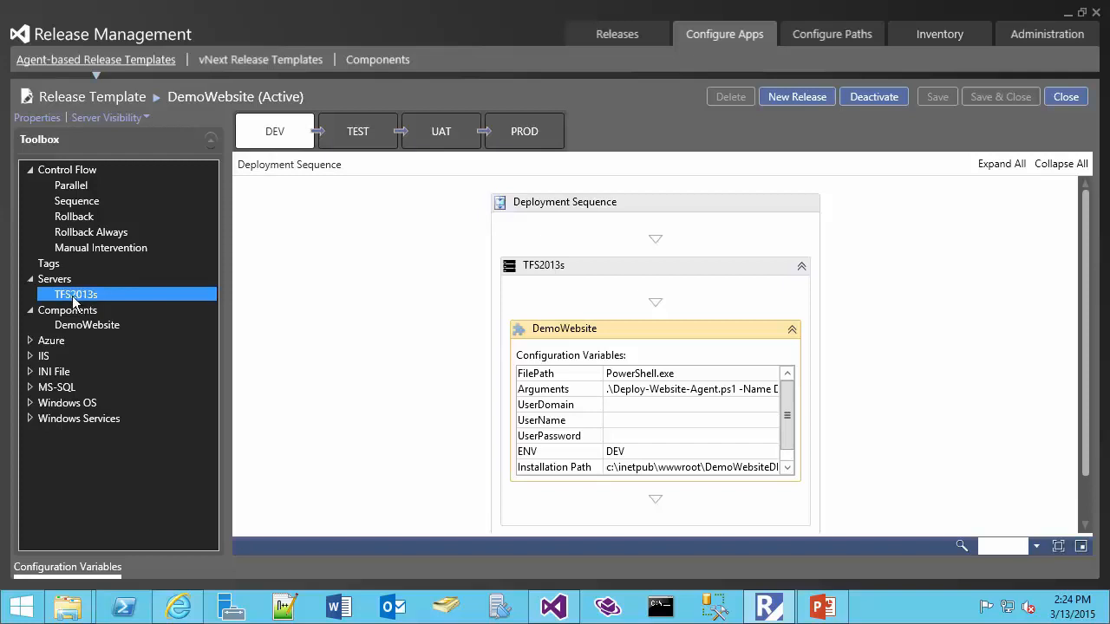
left_click(444, 132)
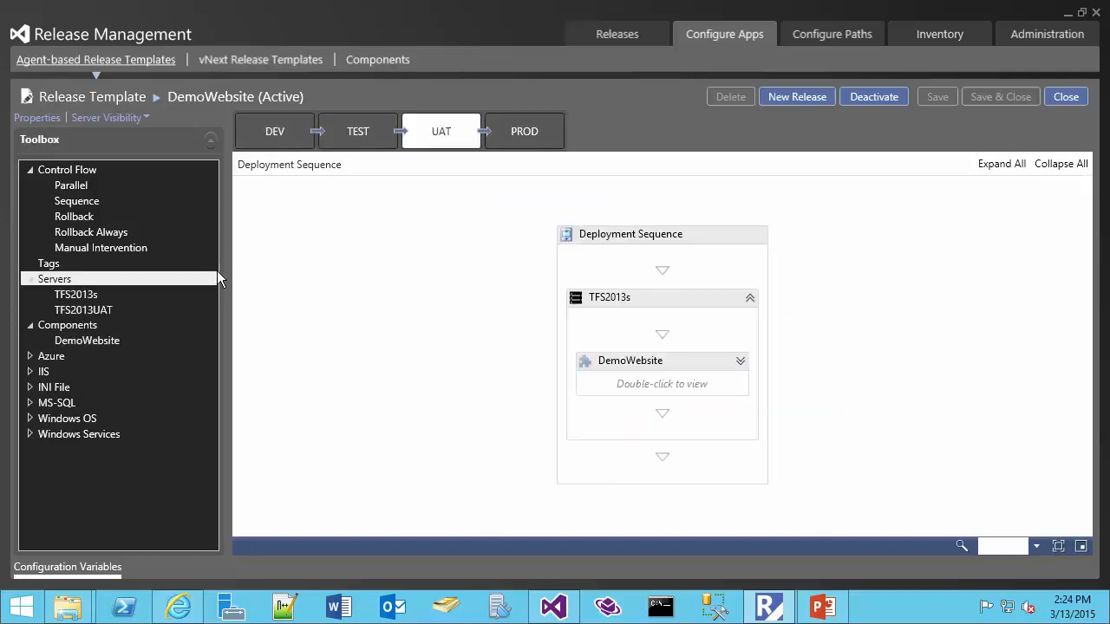
left_click(277, 131)
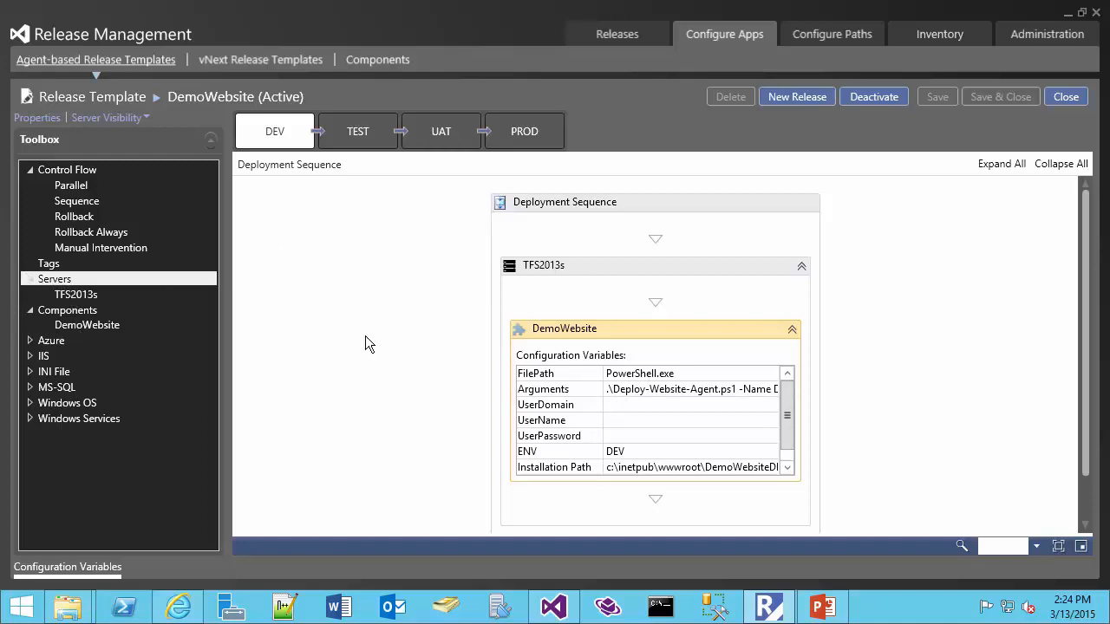
left_click(654, 373)
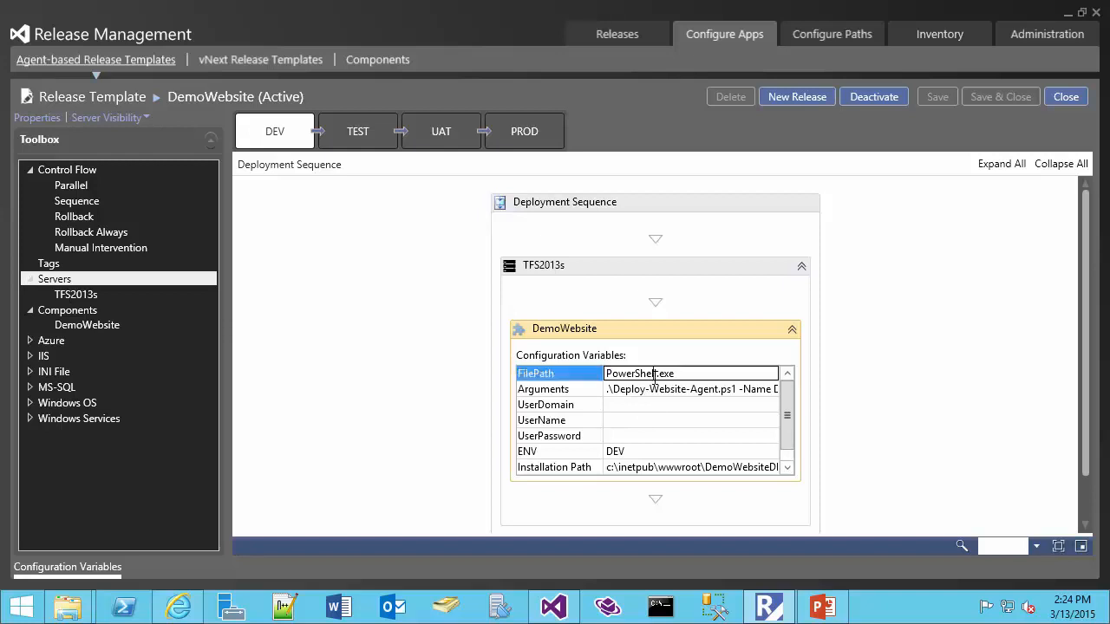
left_click_drag(685, 374, 736, 389)
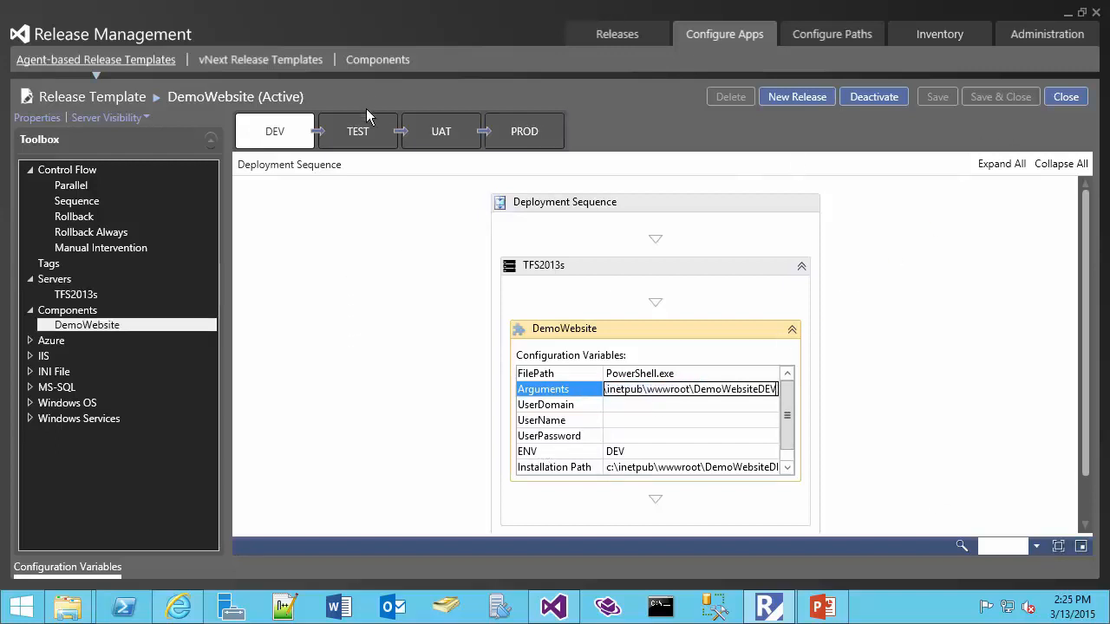
Copy the DEV deployment sequence, switch to TEST, and expand the DemoWebsite step to edit ENV value TEST.
right_click(293, 132)
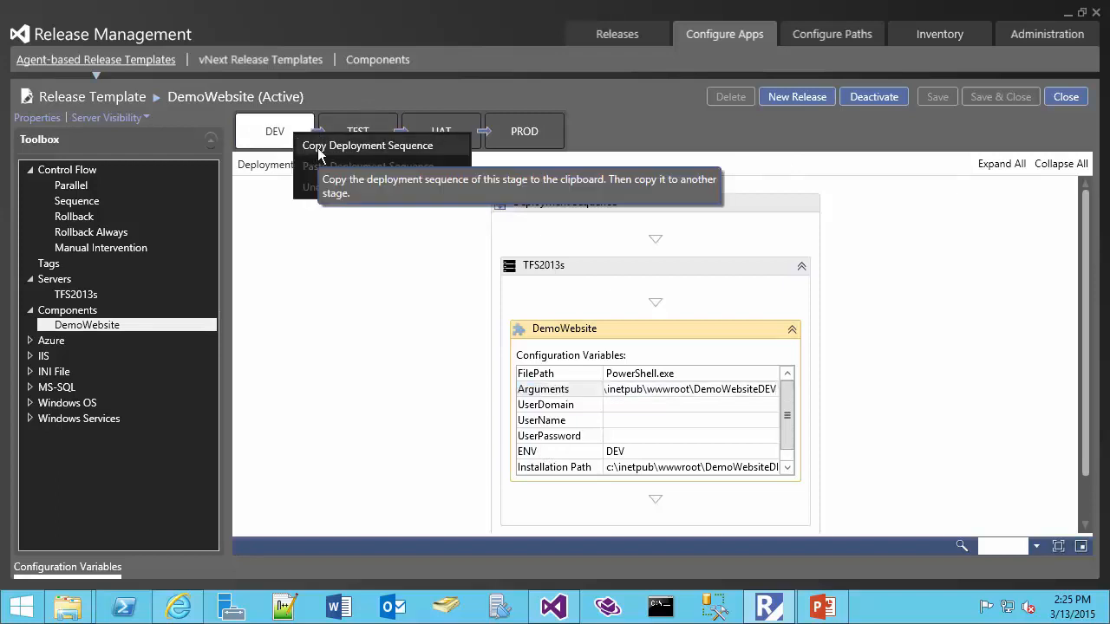
left_click(347, 145)
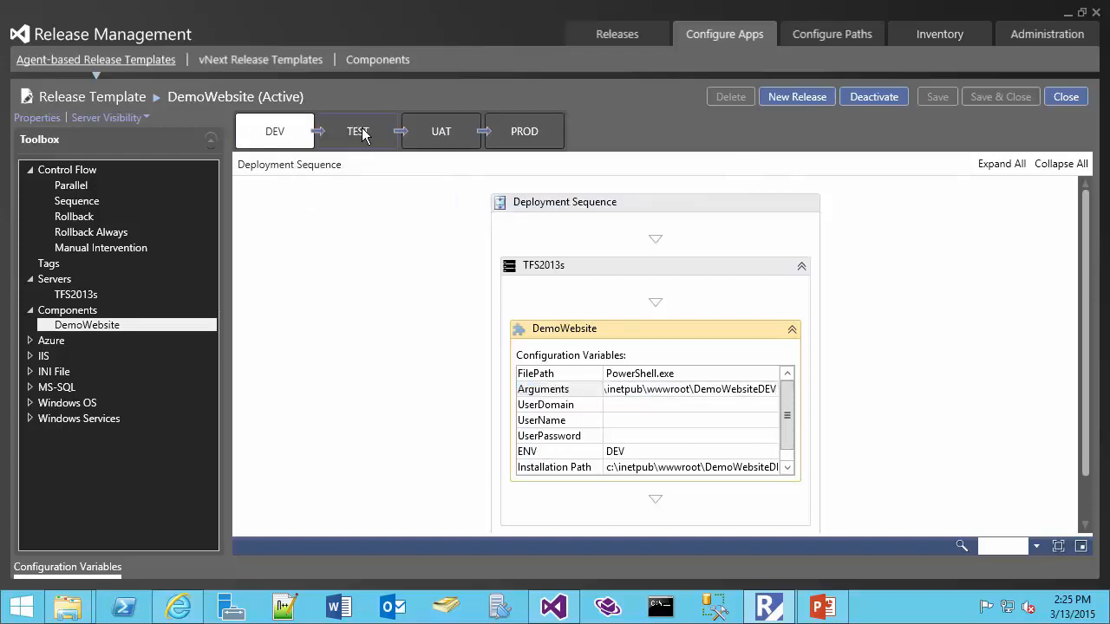
left_click(362, 131)
right_click(363, 134)
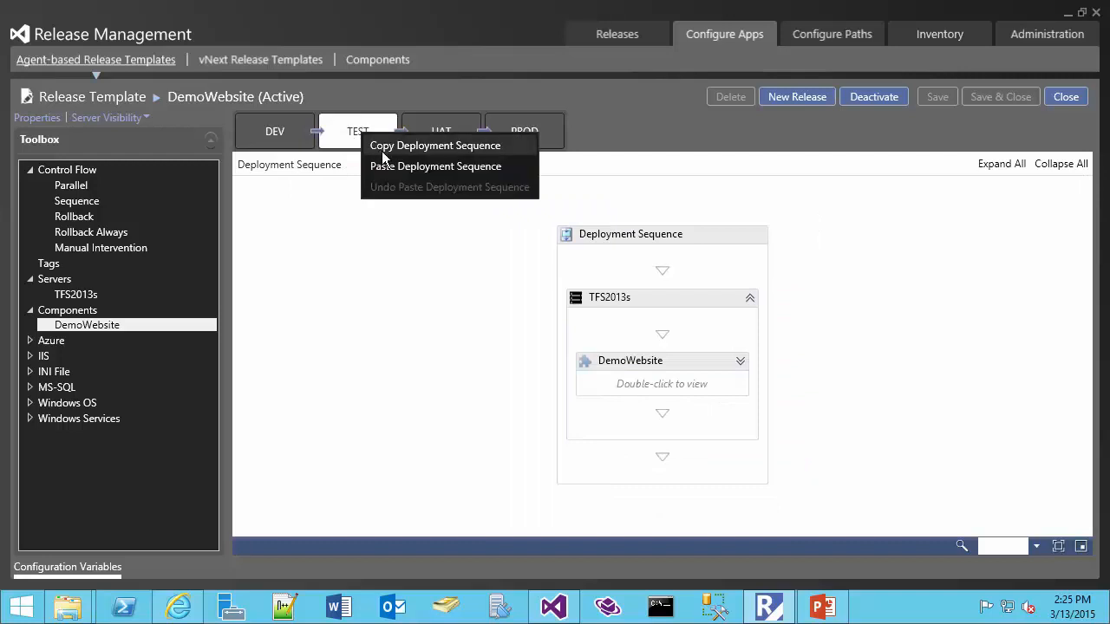
left_click(739, 362)
left_click(740, 361)
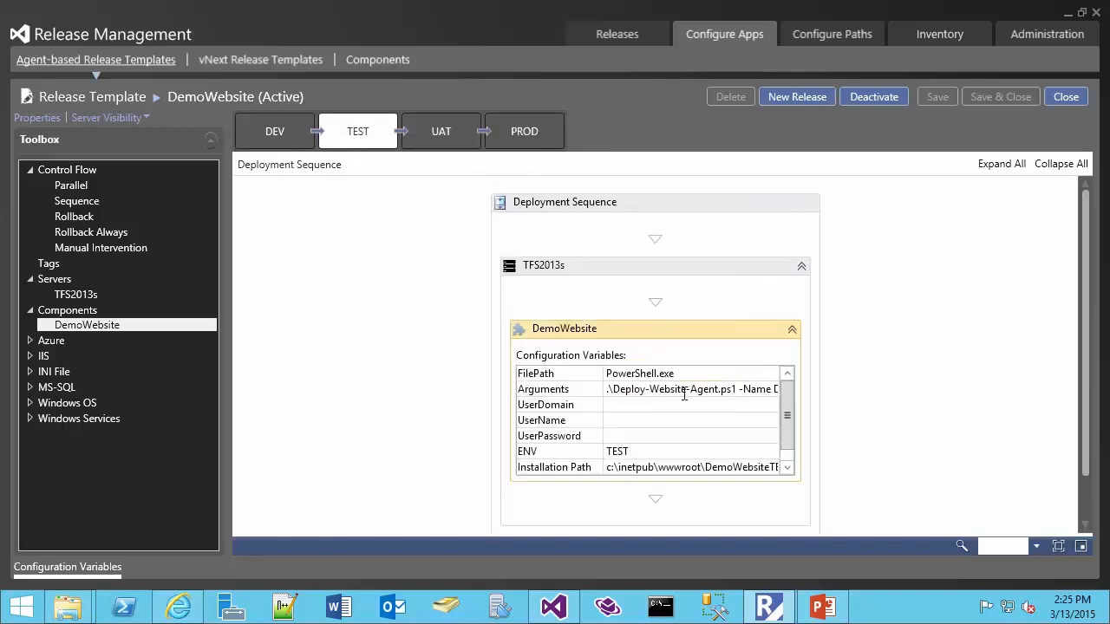
left_click(630, 450)
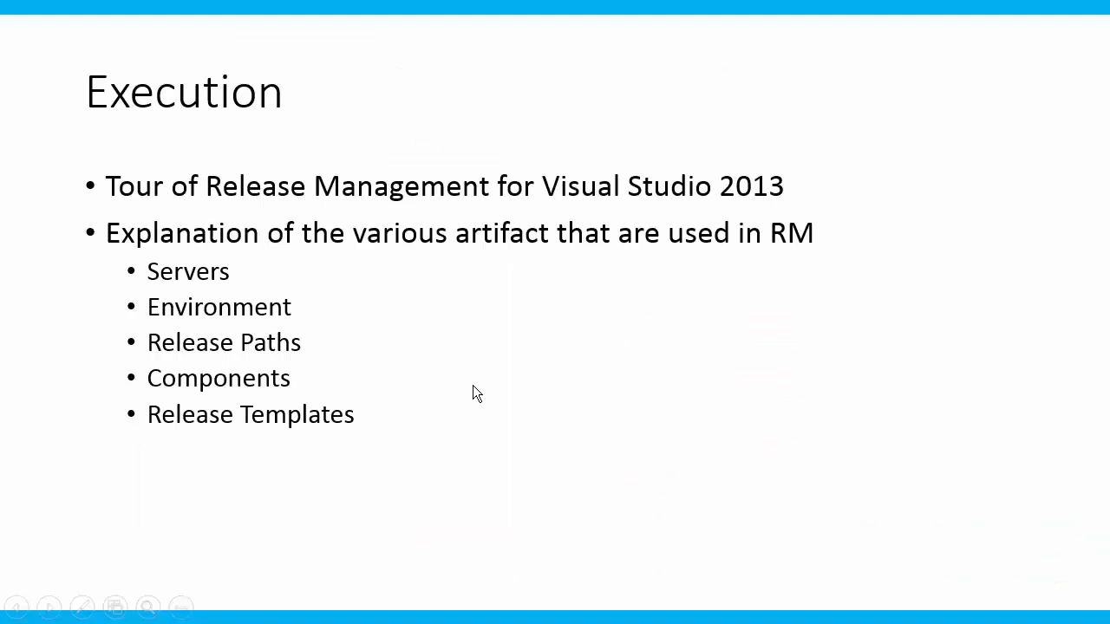
Advance the slide show from the Execution slide to the Conclusion slide.
left_click(472, 385)
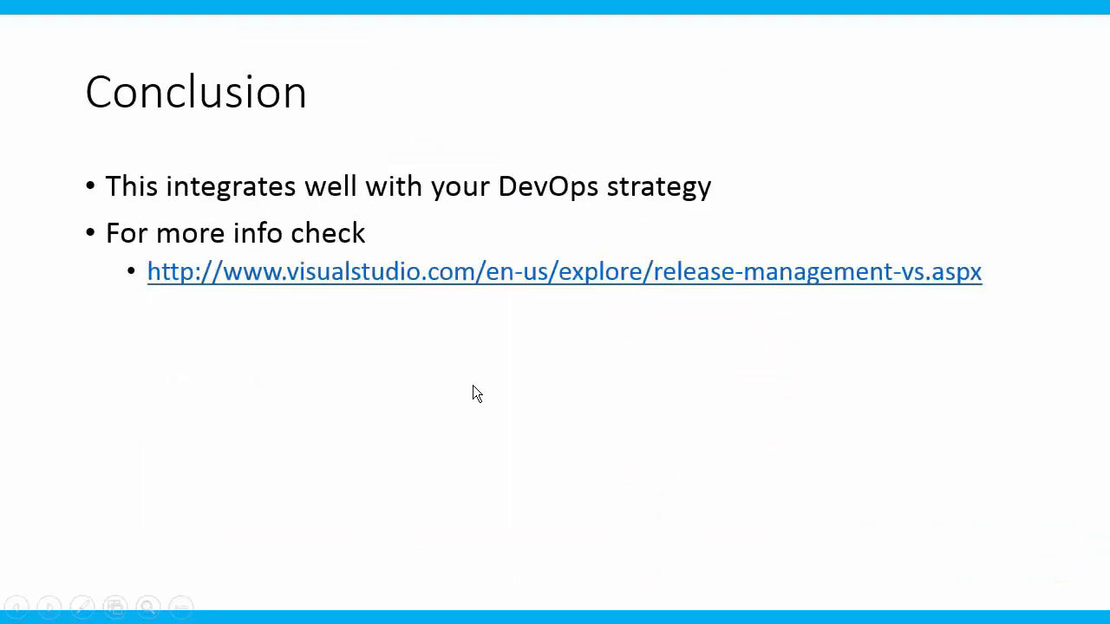